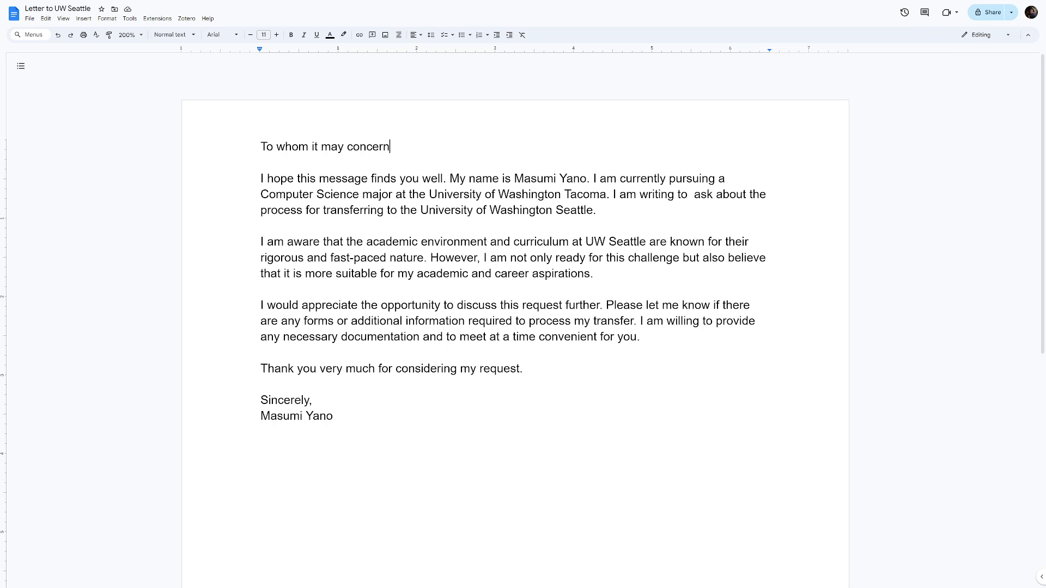
Add a comma at the end of the greeting "To whom it may concern".
type(",")
Highlight the sentence "I hope this message finds you well." at the start of the first paragraph.
left_click(261, 178)
key("shift+Right")
key("shift+Right")
key("shift+Right")
key("shift+Right")
key("shift+Right")
key("shift+Right")
key("shift+Right")
key("shift+Right")
key("shift+Right")
key("shift+Right")
key("shift+Right")
key("shift+Right")
key("shift+Right")
key("shift+Right")
key("shift+Right")
key("shift+Right")
key("shift+Right")
key("shift+Right")
key("shift+Right")
key("shift+Right")
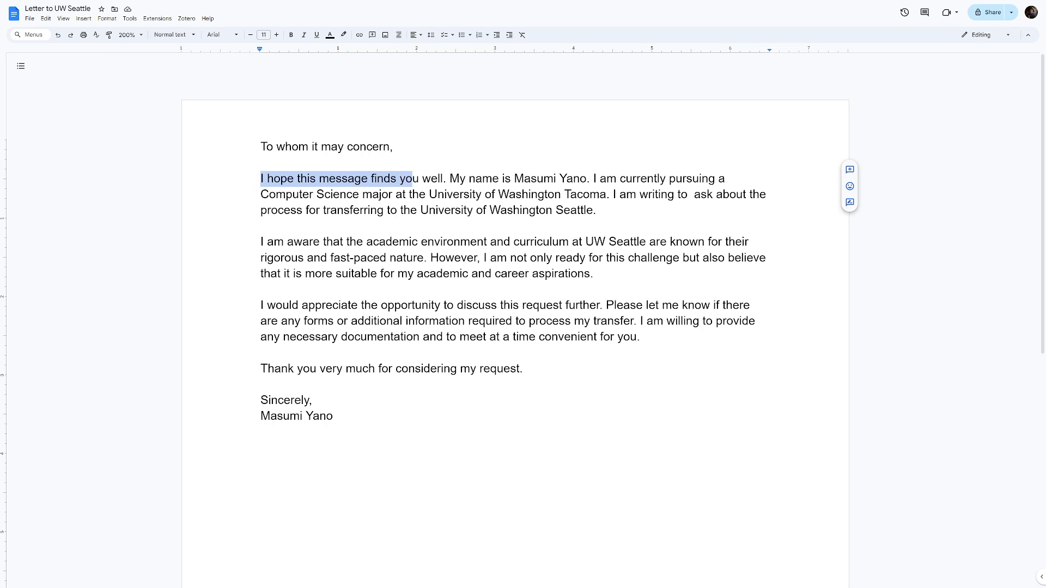
key("shift+Right")
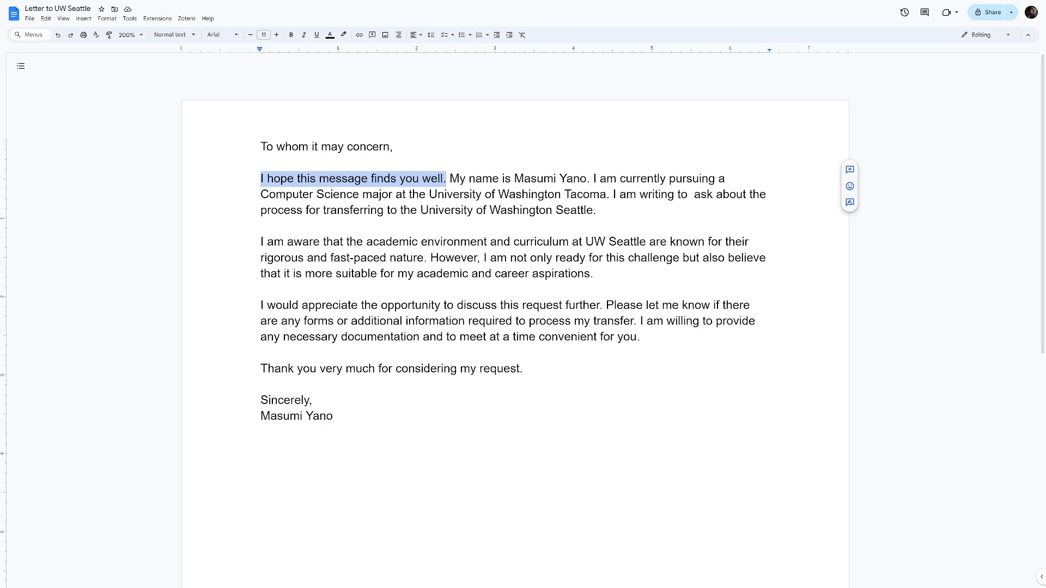
key("Left")
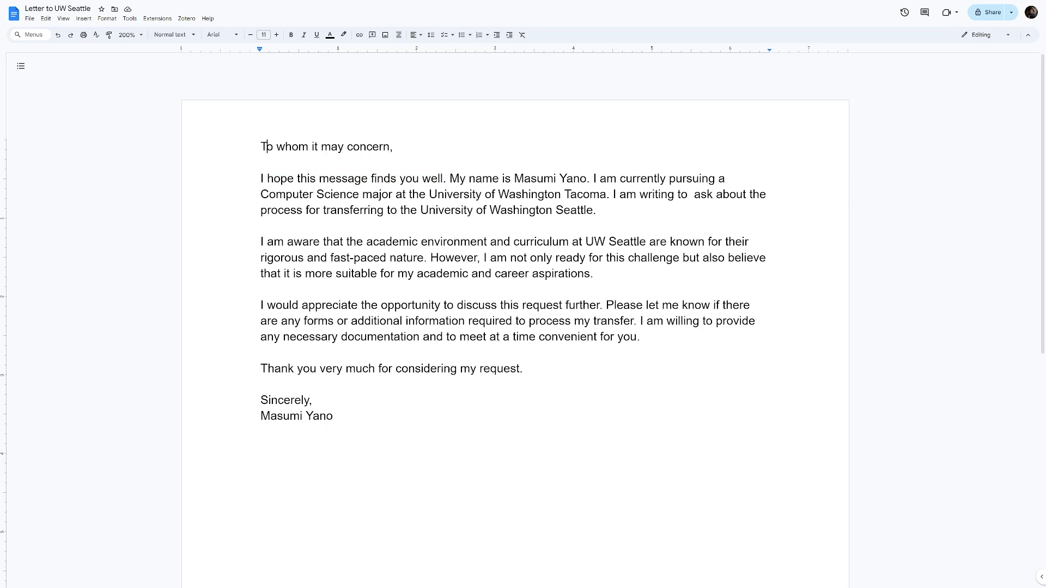
key("Right")
key("Right")
Delete the sentence "I hope this message finds you well." so the first paragraph starts with the self-introduction.
left_click(261, 179)
left_click(261, 178)
key("shift+Right")
key("shift+Right")
key("shift+Right")
key("shift+Right")
key("shift+Right")
key("shift+Right")
key("shift+Right")
key("shift+Right")
key("shift+Right")
key("shift+Right")
key("shift+Right")
key("shift+Right")
key("shift+Right")
key("shift+Right")
key("shift+Right")
key("shift+Right")
key("shift+Right")
key("shift+Right")
key("shift+Right")
key("shift+Right")
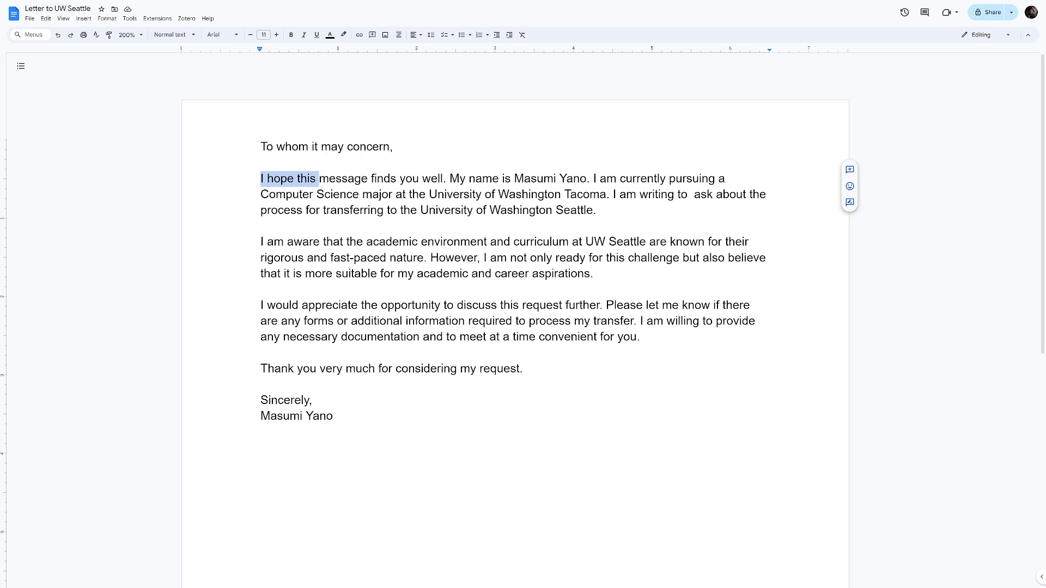
key("shift+Right")
key("BackSpace")
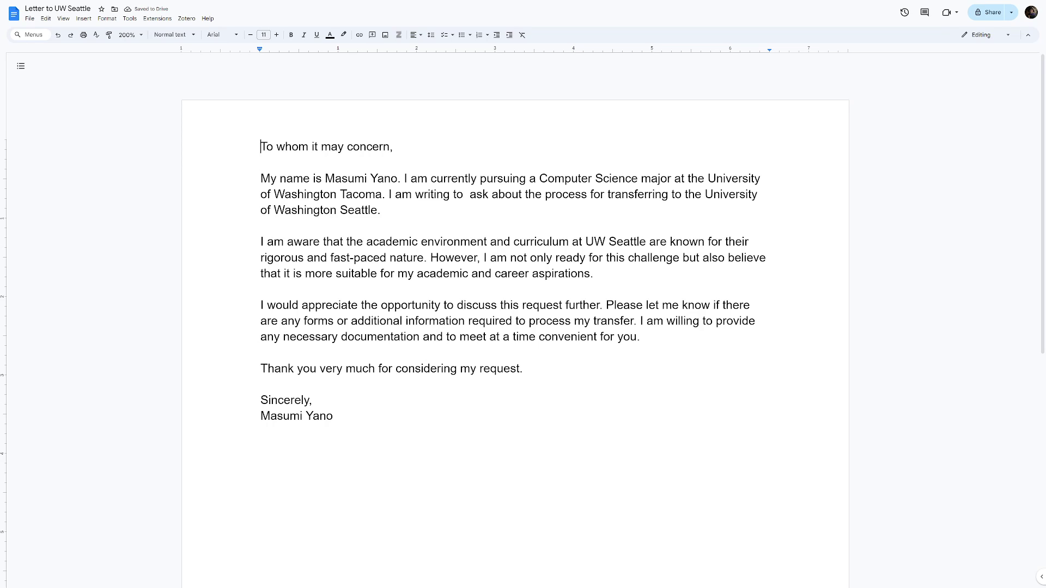
Replace "To whom it may concern" with "Dear Undergrad Advisors in the CS Department", keeping the comma.
key("Down")
key("Up")
key("Right")
key("Right")
key("Right")
key("Right")
key("Right")
key("Right")
key("Right")
key("Right")
key("Right")
key("Right")
key("Right")
key("Right")
key("Right")
key("Right")
key("Right")
key("Right")
key("Right")
key("Right")
key("Right")
key("shift+Right")
key("ctrl+shift+Right")
key("ctrl+shift+Right")
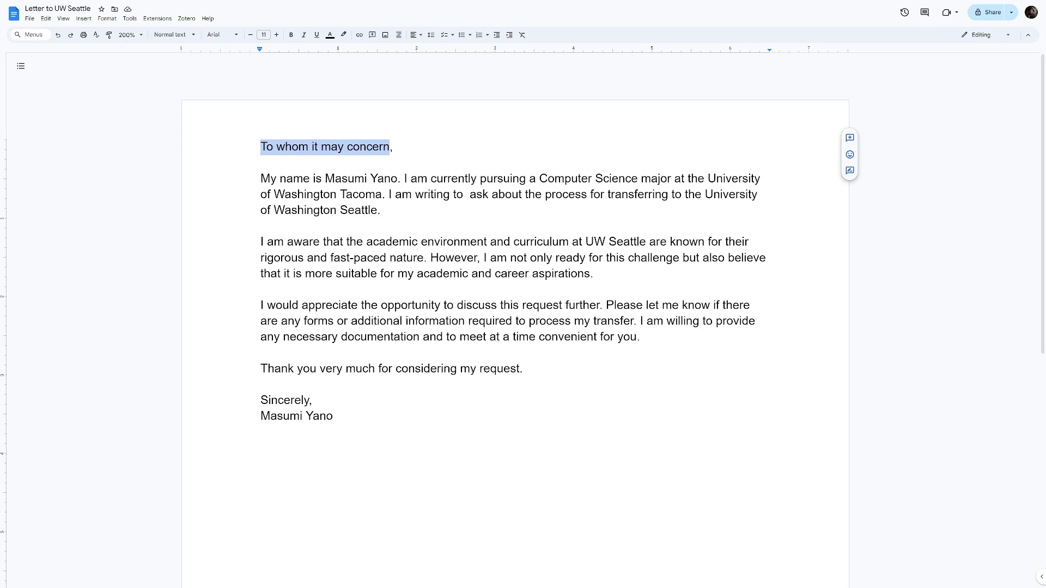
type("Dear Undergrad Advisors in the CS Department")
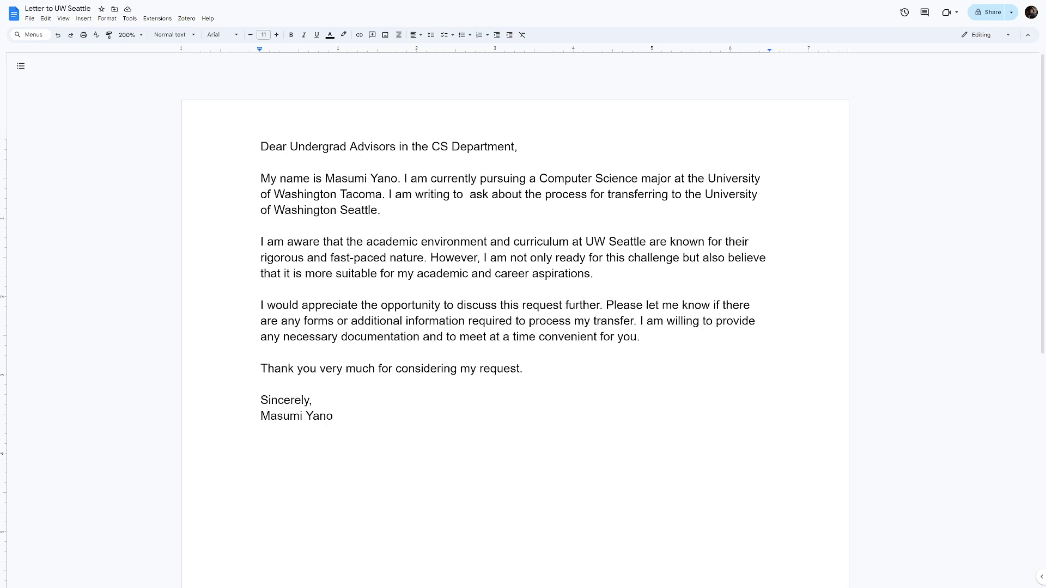
key("ctrl+Left")
key("Right")
key("Right")
key("Right")
key("Right")
key("ctrl+Right")
key("ctrl+Right")
key("ctrl+Right")
key("ctrl+Right")
key("Left")
key("Left")
key("Left")
key("Left")
key("Left")
key("Left")
key("Left")
key("Left")
key("Left")
key("Left")
key("Left")
key("Left")
key("Left")
key("Left")
key("Left")
key("Left")
key("Left")
key("Left")
key("Left")
key("Left")
key("Down")
left_click(294, 178)
left_click(289, 147)
left_click(261, 162)
left_click(289, 146)
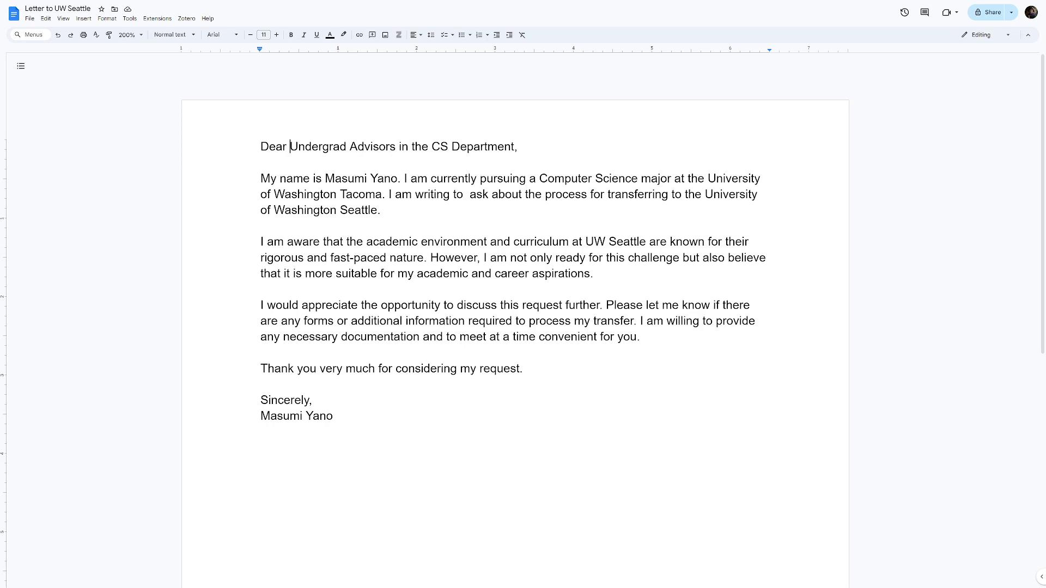
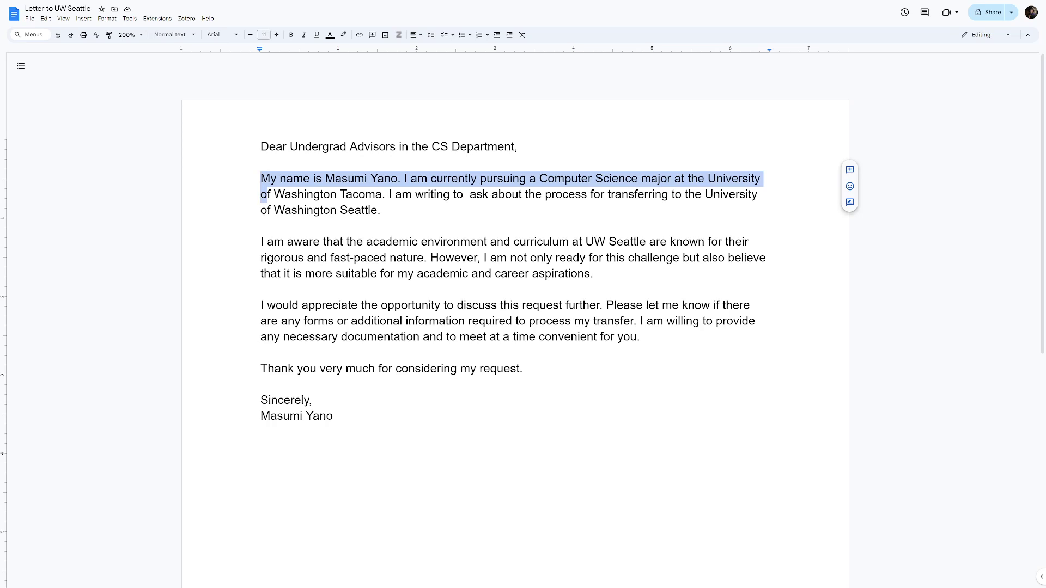
Highlight the first two sentences of the first paragraph, up to "University of Washington Tacoma.".
key("shift+Down")
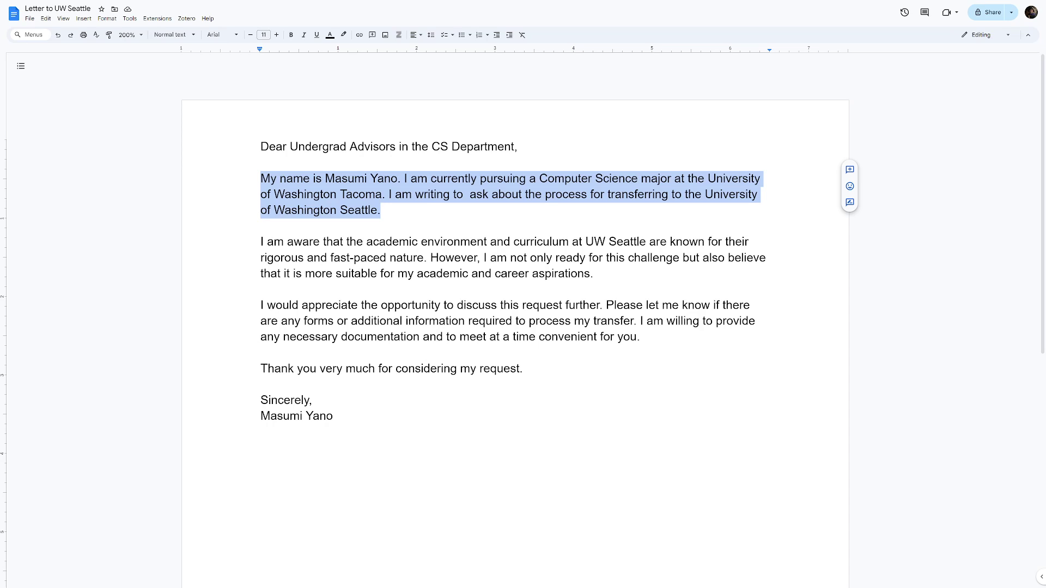
key("shift+Up")
key("shift+Right")
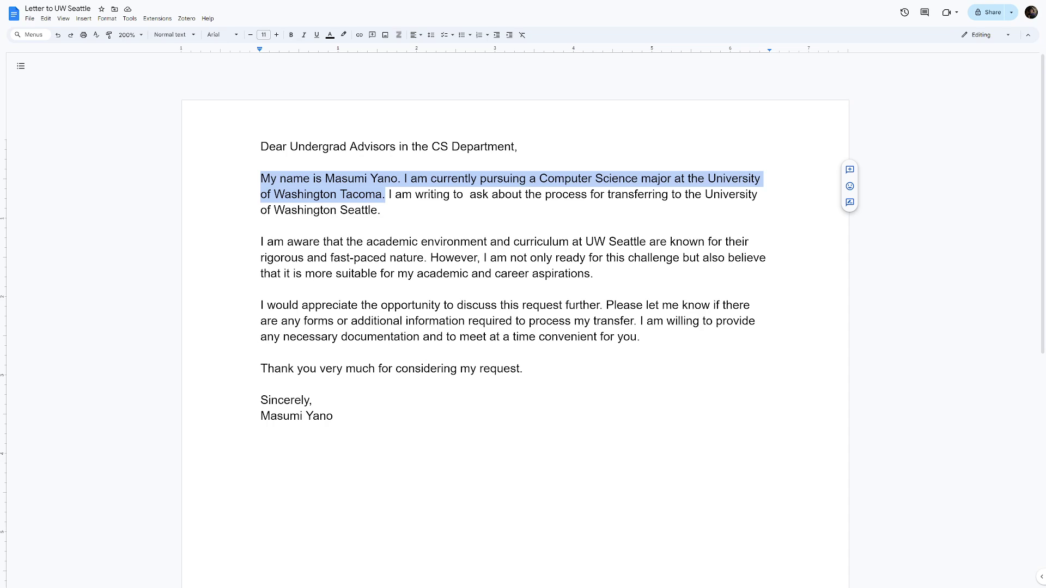
Join the first two sentences of the opening paragraph by replacing the period after the writer's name with "and".
key("ctrl+z")
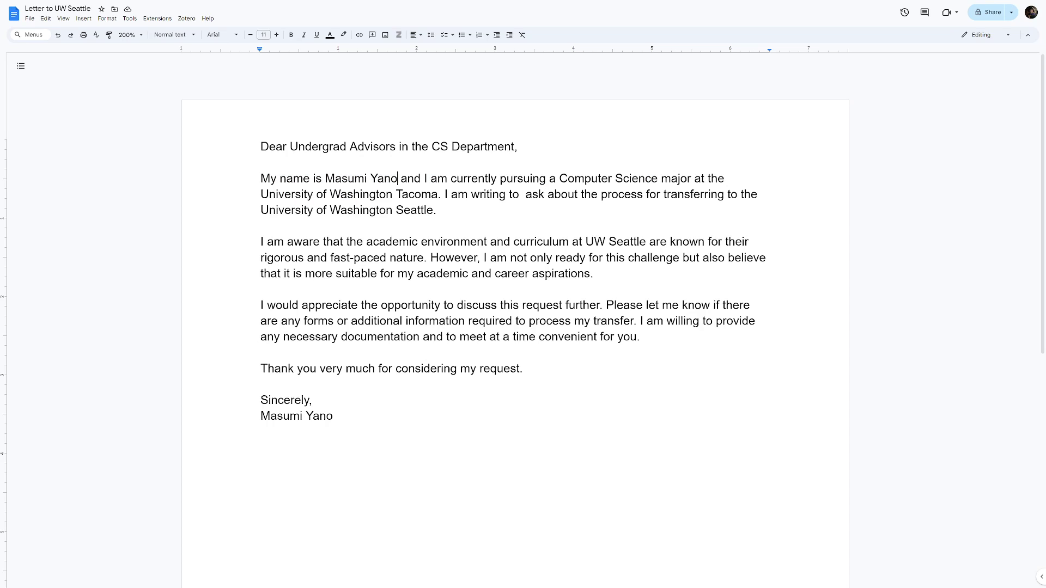
key("ctrl+y")
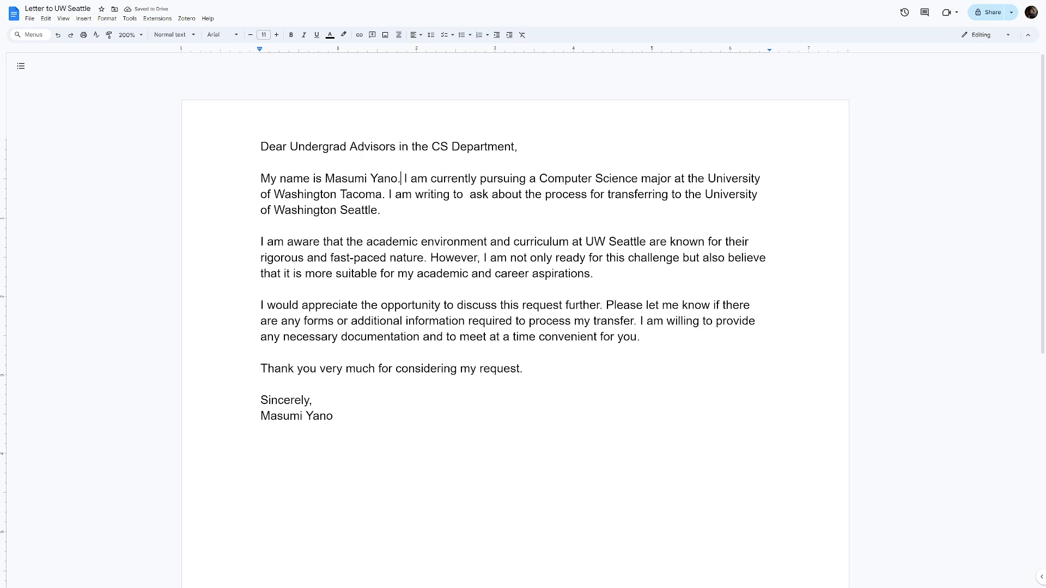
key("BackSpace")
type("and")
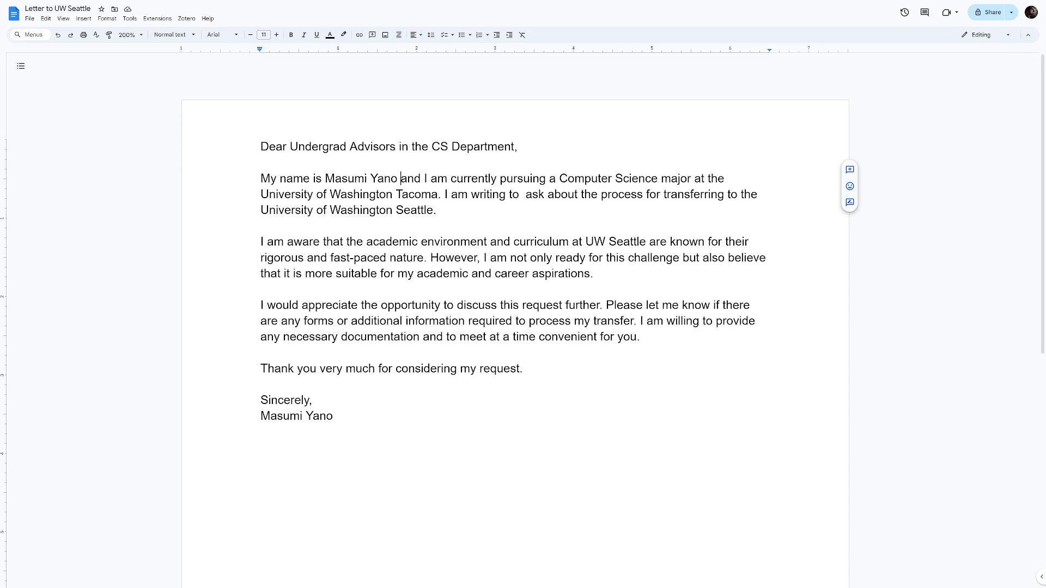
Highlight the first paragraph's last sentence, about the process for transferring to the University of Washington Seattle.
left_click(438, 195)
left_click(436, 211)
left_click(441, 194, "shift")
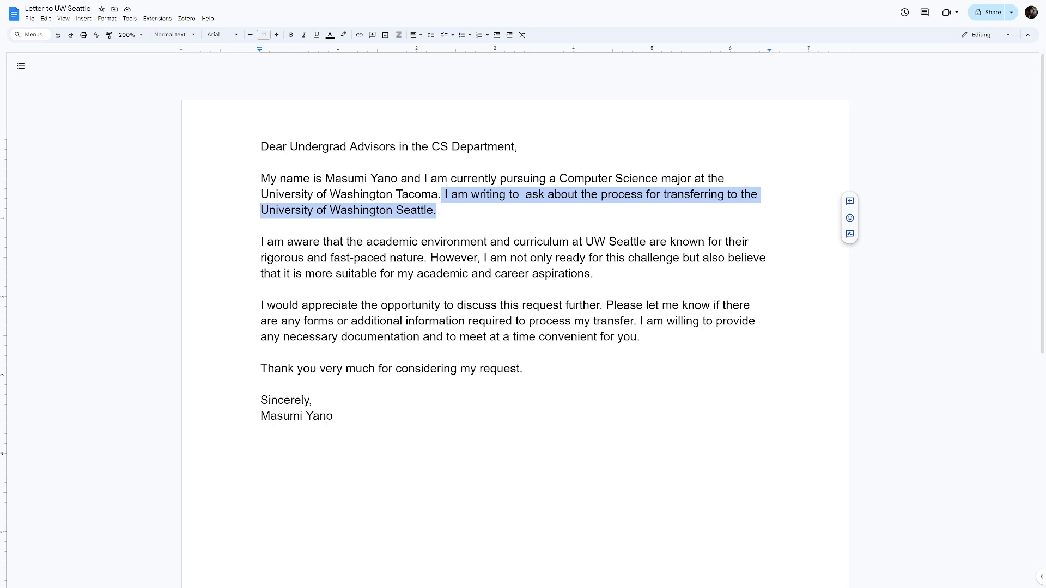
key("Left")
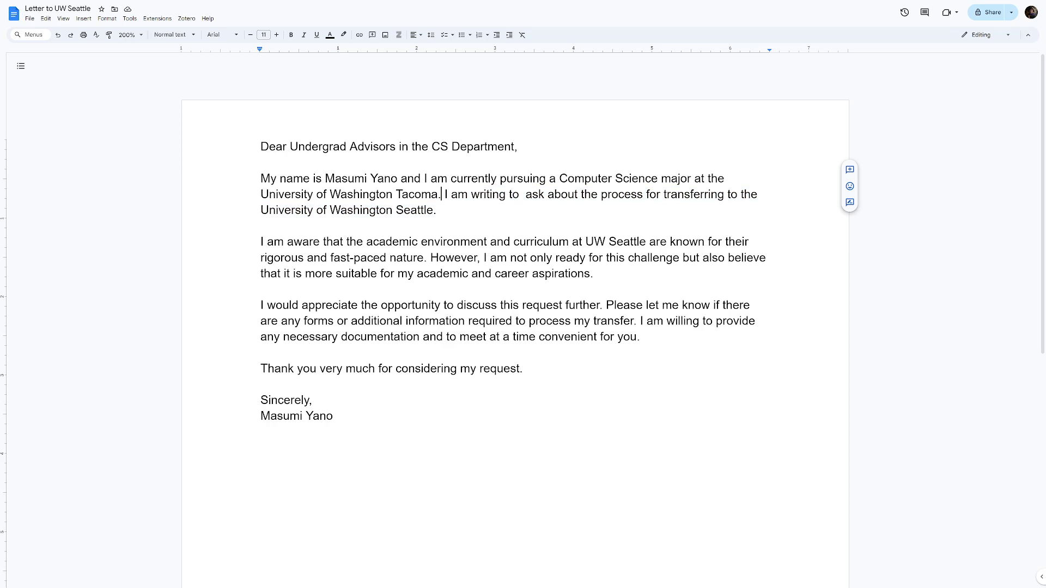
key("Right")
key("shift+Down")
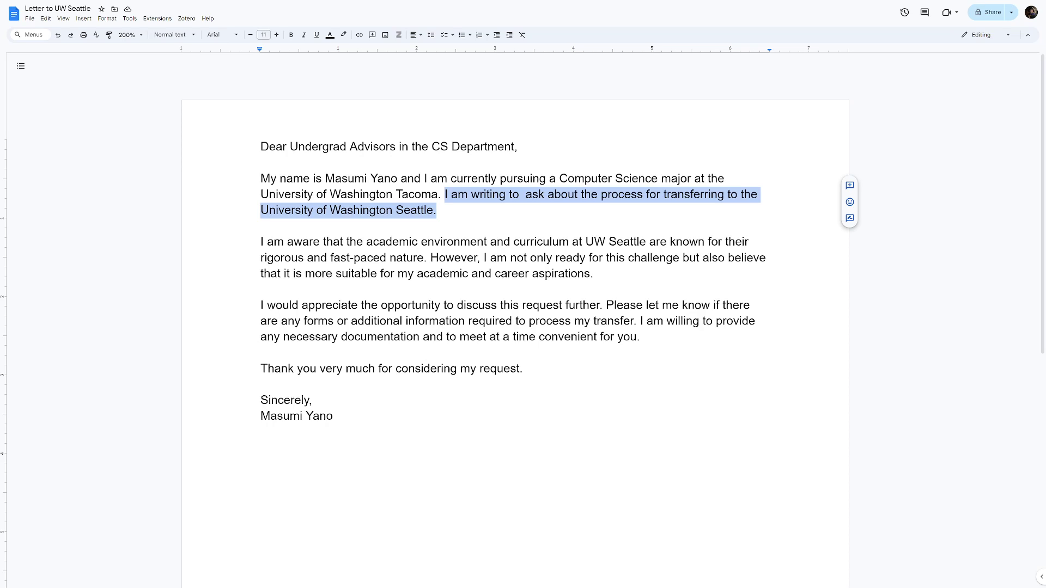
left_click(261, 225)
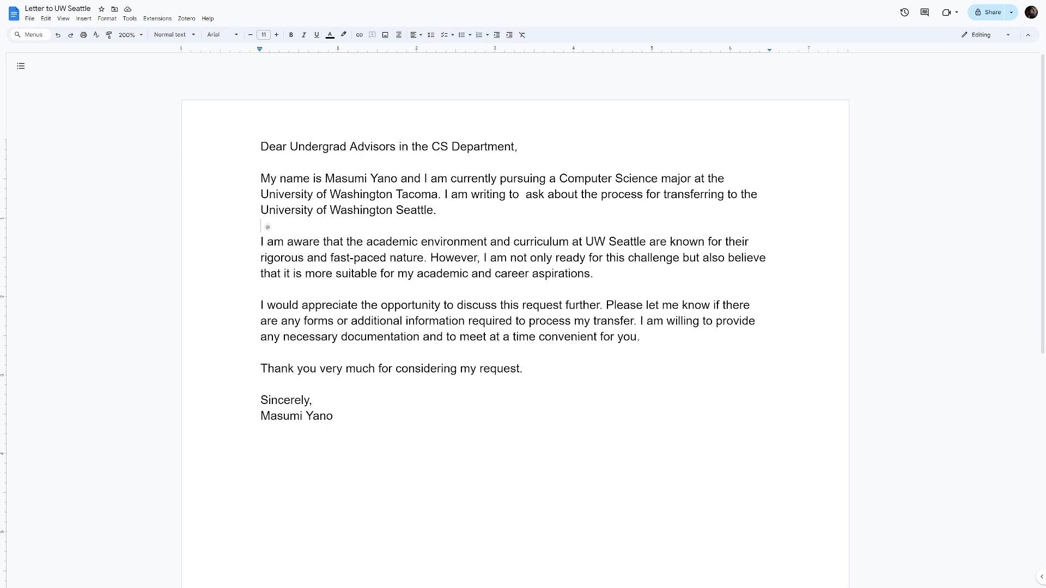
Replace the period after "University of Washington Tacoma" with "and" to merge it with "I am writing to".
left_click(438, 194)
key("Right")
key("Right")
key("Down")
key("Up")
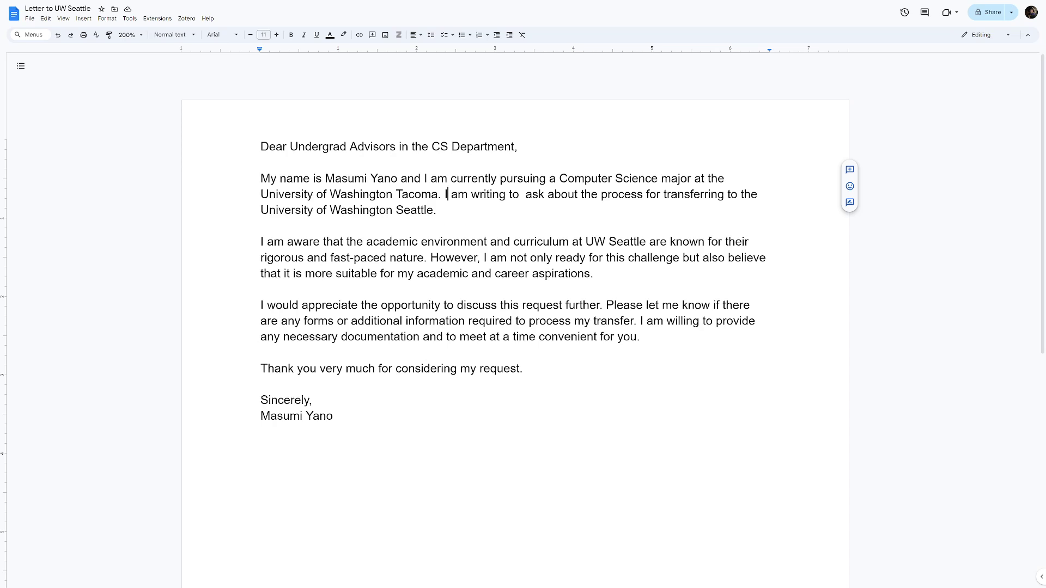
key("Left")
key("BackSpace")
type("and")
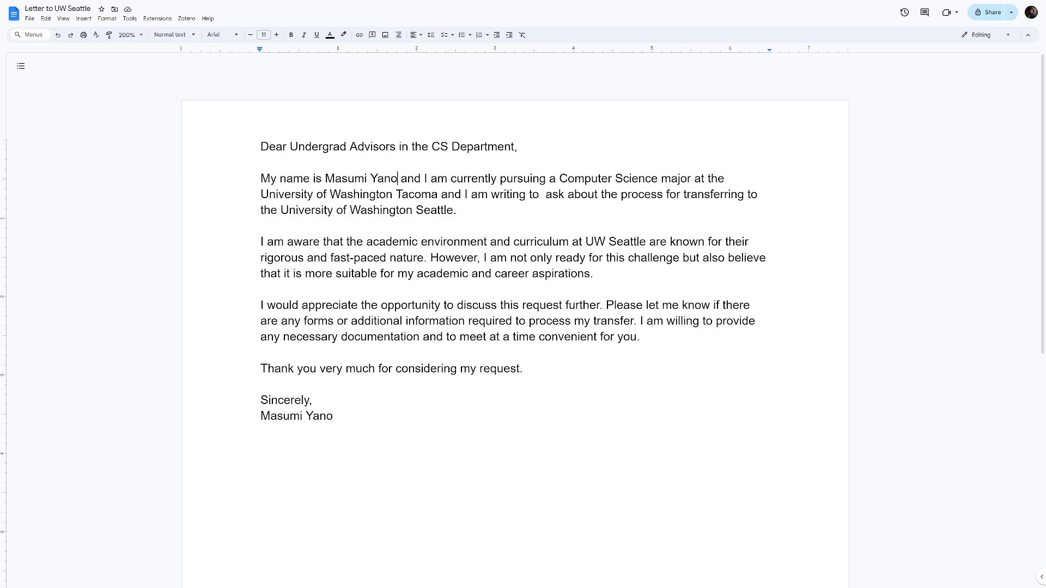
Copy and remove "and I am currently pursuing a Computer Science major at the University of Washington Tacoma" from the first paragraph.
key("shift+Down")
key("shift+Right")
key("shift+Right")
key("shift+Right")
key("shift+Right")
key("shift+Right")
key("shift+Right")
key("shift+Right")
key("ctrl+c")
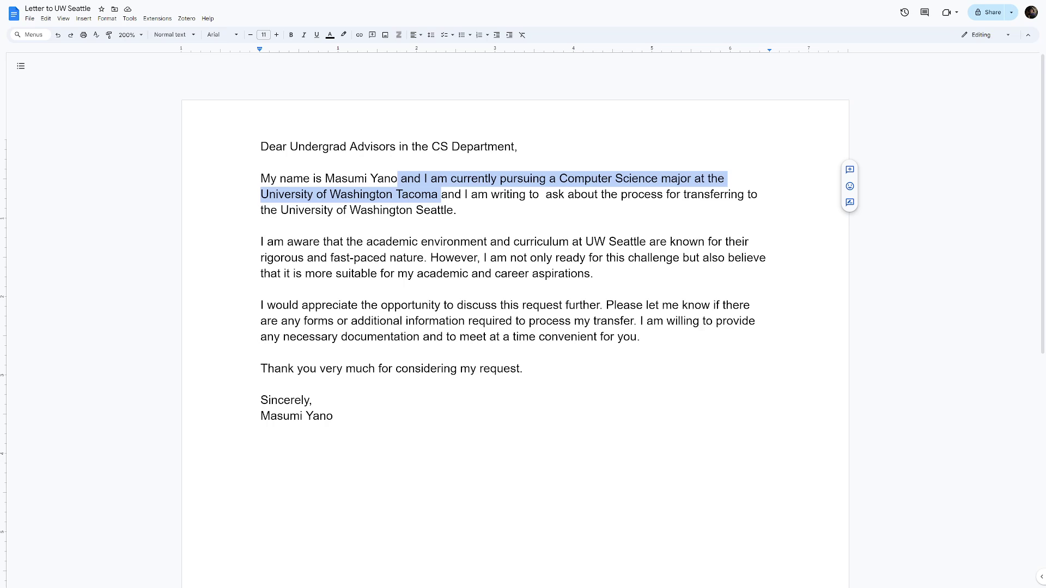
key("BackSpace")
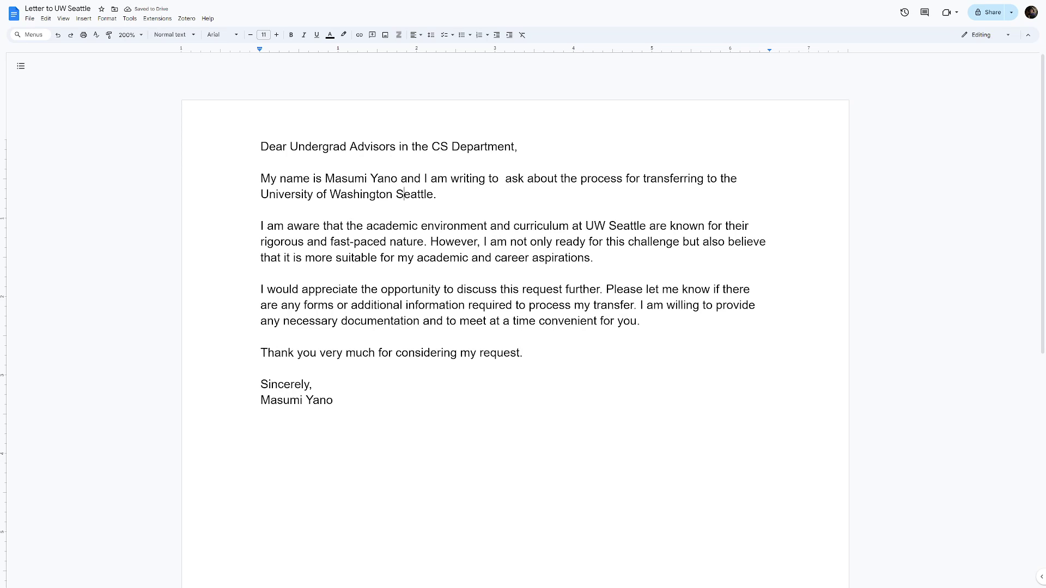
Try adding "from UWT" after "University of Washington Seattle", and remove the added words.
left_click(433, 194)
type("from UWT")
left_click(472, 195)
key("Delete")
key("Delete")
key("BackSpace")
key("BackSpace")
key("BackSpace")
key("BackSpace")
key("BackSpace")
key("BackSpace")
key("BackSpace")
Restore the Computer Science major clause after the writer's name, and delete it again.
left_click(398, 178)
key("ctrl+v")
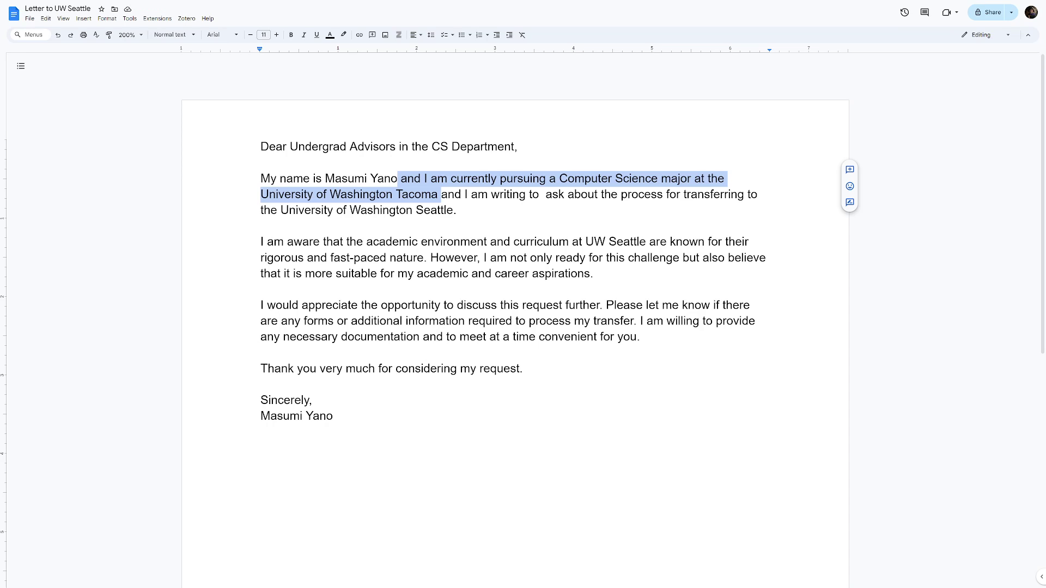
key("BackSpace")
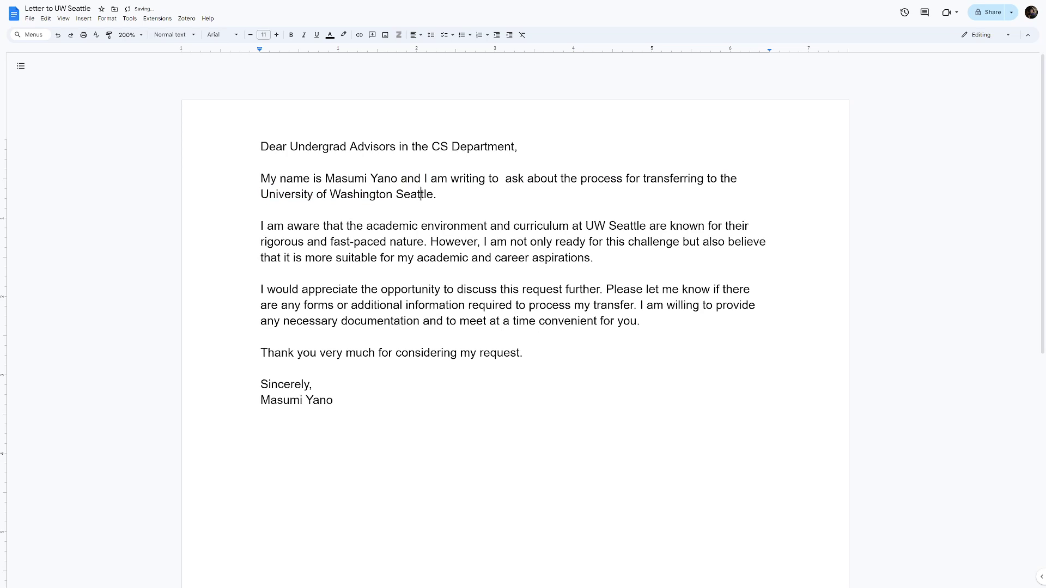
Add "from UWT" after "University of Washington Seattle" in the first paragraph.
type("from UWT")
key("Left")
key("Left")
Replace "UWT" with "University of Washington Tacoma", reusing a copy of "University of Washington" from the same sentence.
left_click(304, 194)
left_click(276, 194)
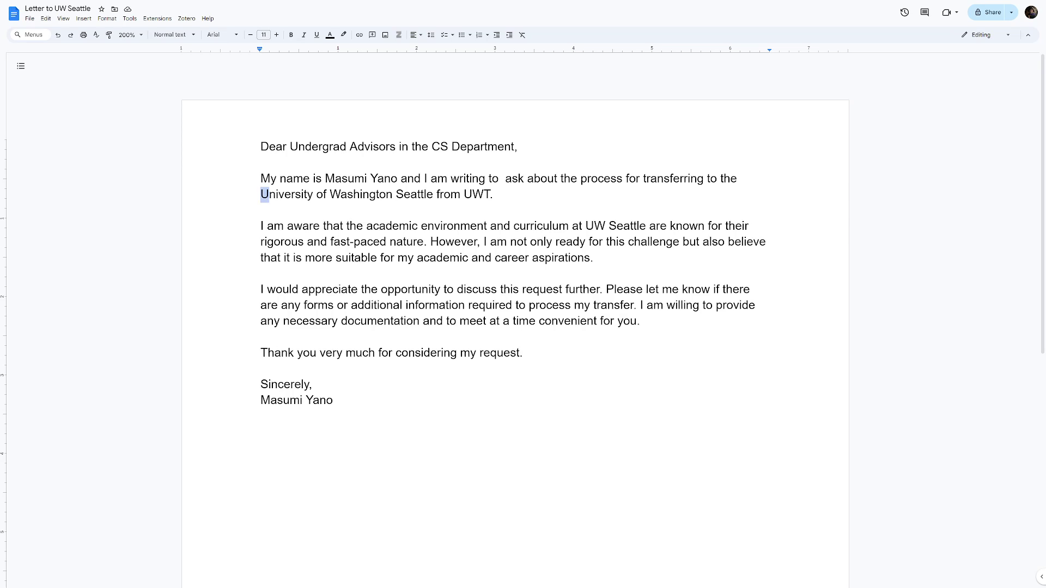
key("shift+Right")
key("shift+Right")
key("shift+Right")
key("shift+Right")
key("shift+Right")
key("shift+Right")
key("shift+Right")
key("shift+Right")
key("shift+Right")
key("shift+Right")
key("shift+Right")
key("shift+Right")
key("shift+Right")
key("shift+Right")
key("shift+Right")
key("shift+Right")
key("shift+Right")
key("shift+Right")
key("shift+Right")
key("shift+Right")
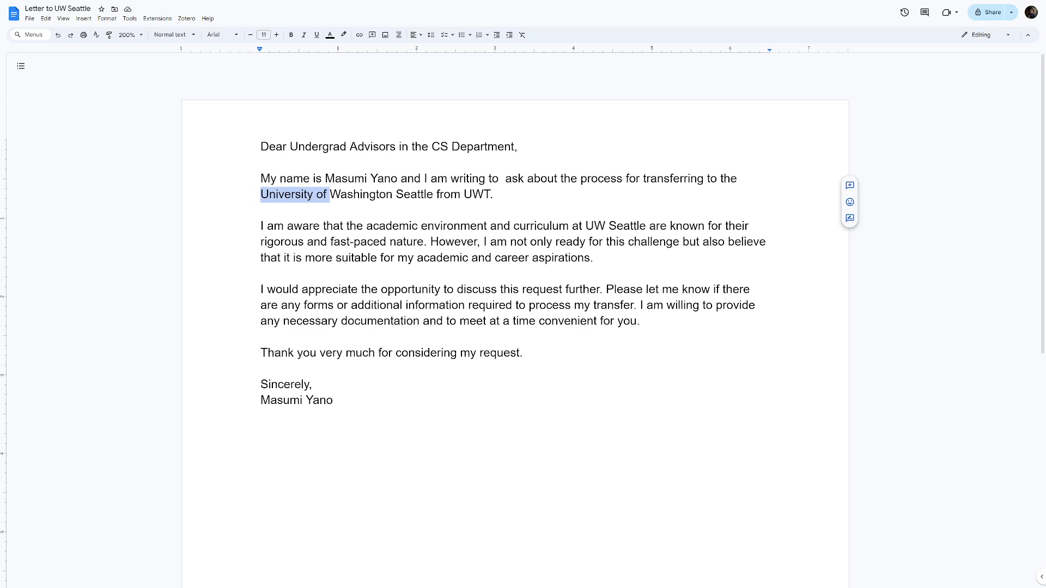
key("shift+Right")
key("ctrl+c")
left_click(439, 195)
key("Right")
key("shift+Right")
key("shift+Right")
key("shift+Right")
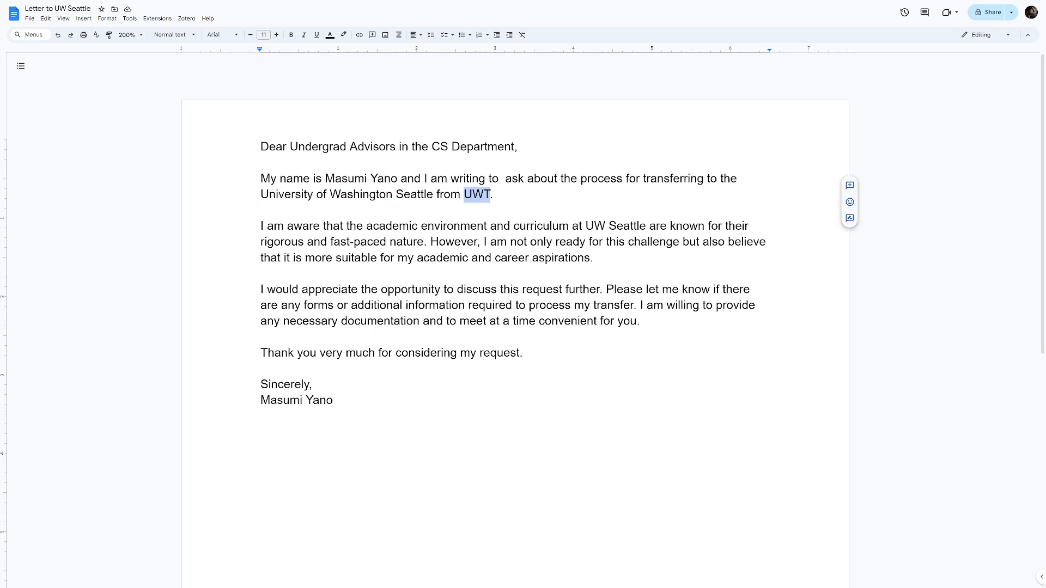
key("ctrl+v")
key("BackSpace")
key("BackSpace")
key("BackSpace")
key("BackSpace")
key("BackSpace")
key("BackSpace")
key("BackSpace")
key("BackSpace")
type("Tacoma")
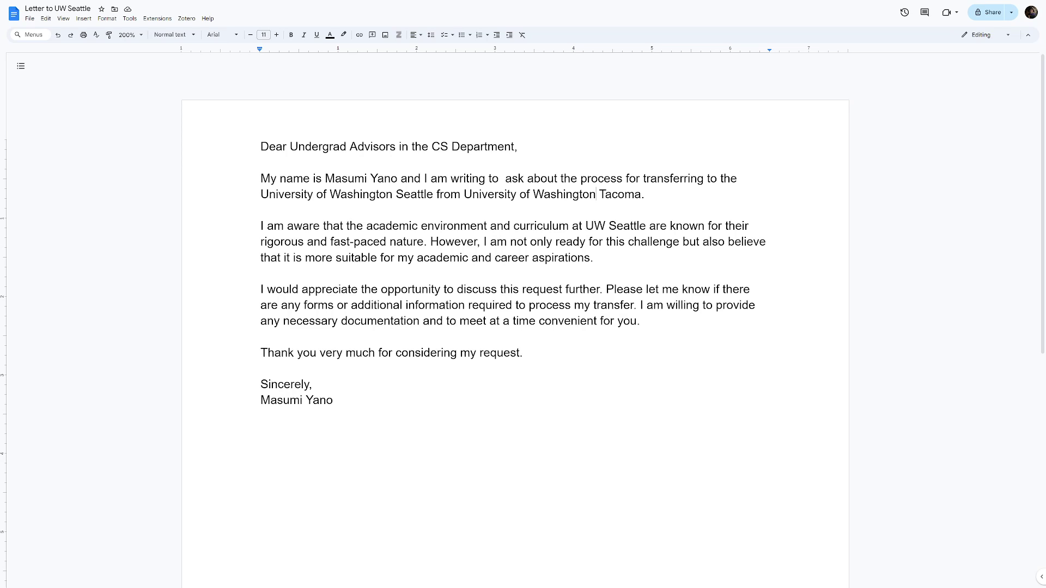
Remove the extra space between "writing to" and "ask" in the first paragraph.
left_click(499, 179)
key("BackSpace")
left_click(505, 195)
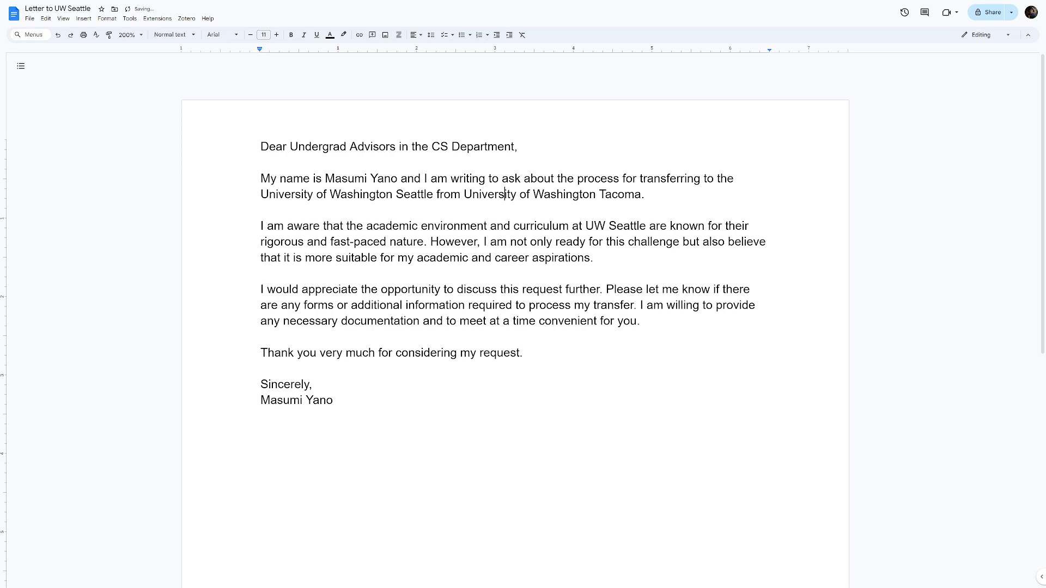
Insert "CSE at" before "the University of Washington Seattle" in the first paragraph.
left_click(461, 194)
left_click(459, 178)
left_click(451, 195)
left_click(370, 194)
left_click(733, 179)
left_click(717, 179)
type("CSE at")
key("Down")
key("Left")
key("Left")
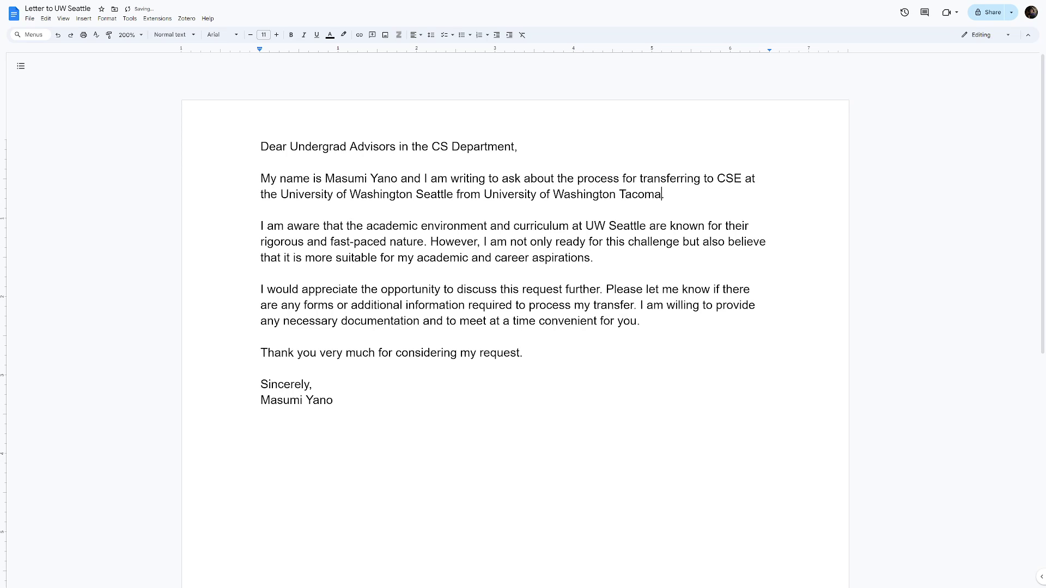
Insert "CSS at" before "University of Washington Tacoma" in the first paragraph.
left_click(480, 193)
type("CSS at")
left_click(261, 210)
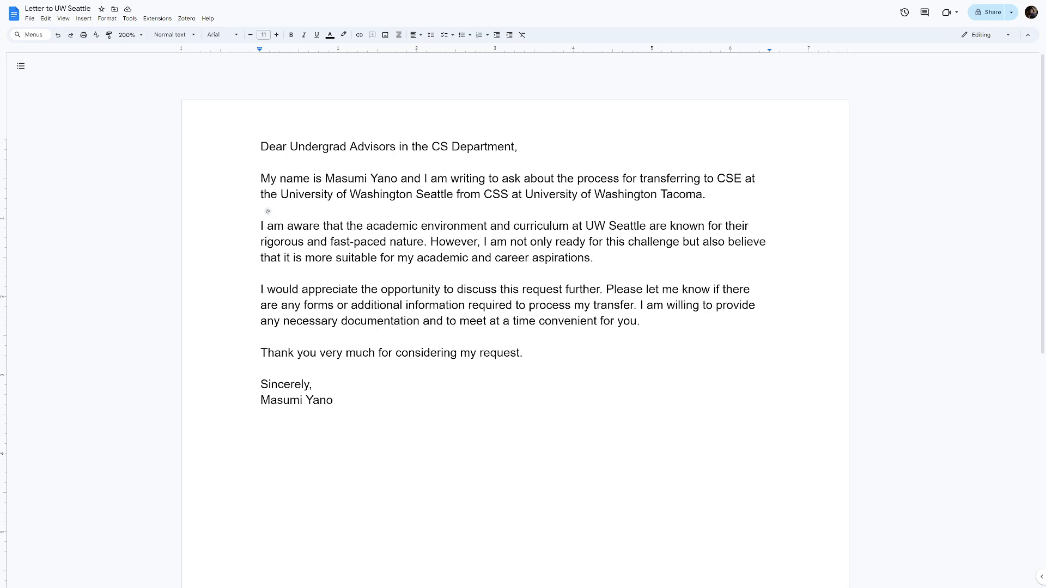
Review the revised first paragraph and the two paragraphs that follow it.
left_click(521, 178)
left_click(261, 178)
key("shift+Down")
key("shift+Down")
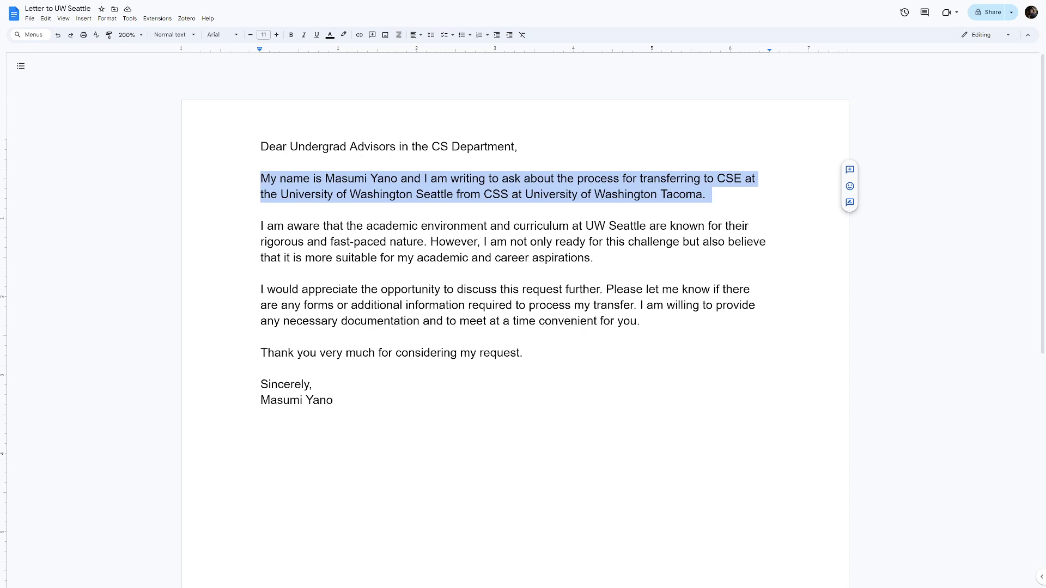
left_click(261, 225)
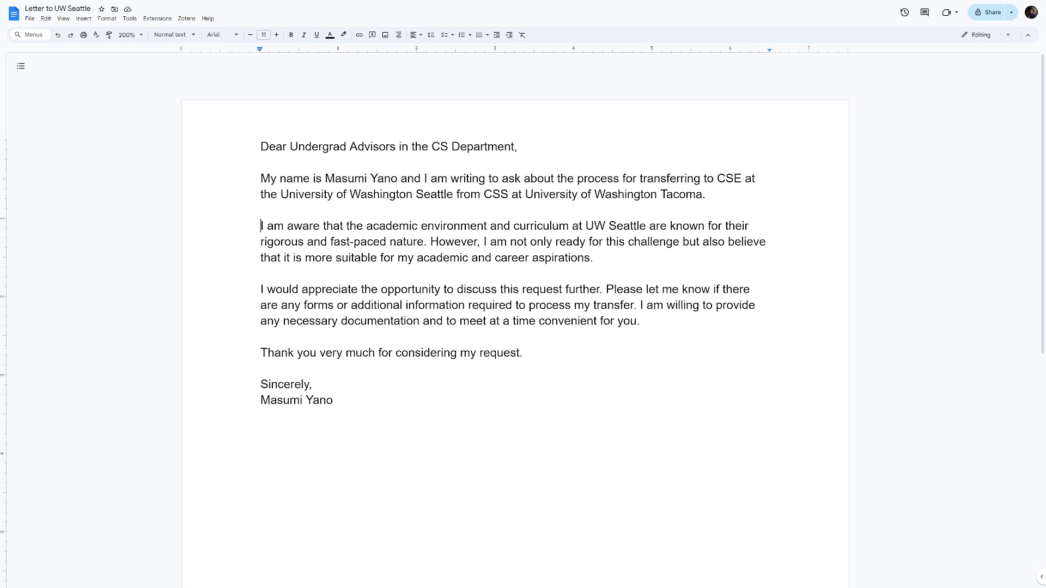
key("shift+Down")
key("shift+Down")
key("shift+Down")
key("shift+Down")
key("shift+Down")
key("shift+Down")
key("shift+Down")
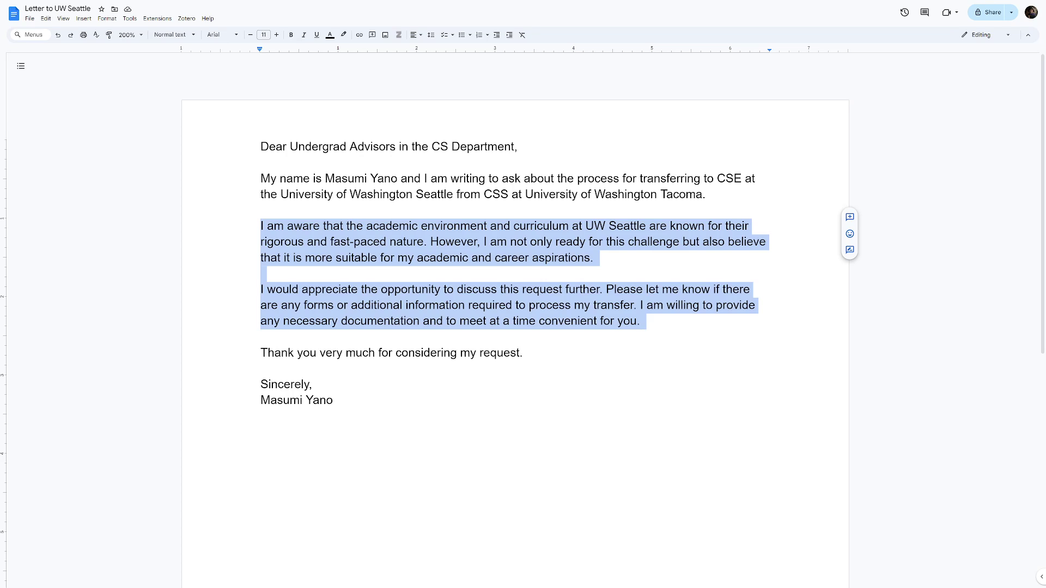
left_click(263, 220)
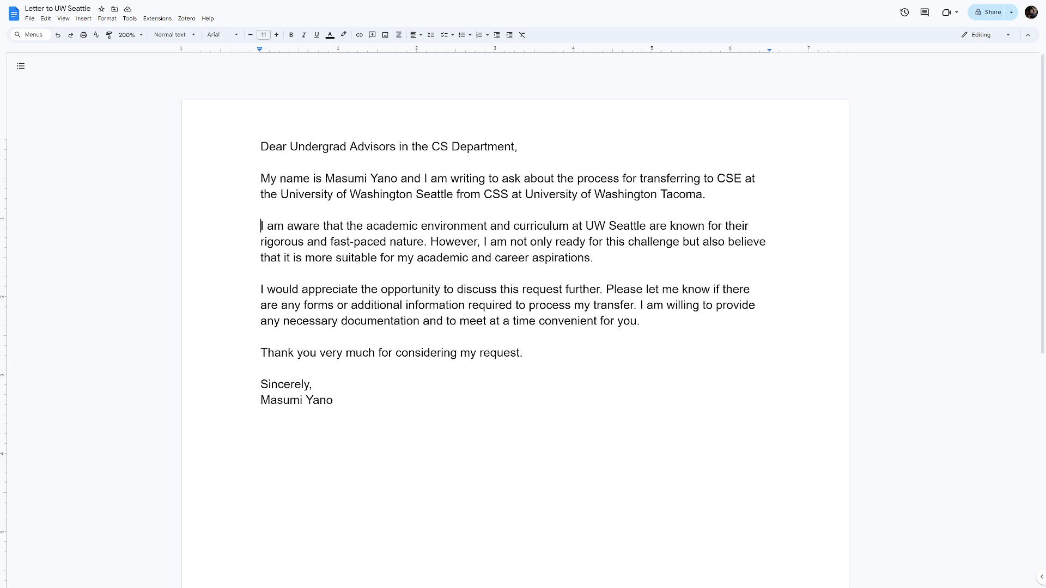
key("Down")
key("Down")
key("Down")
key("Down")
Replace the second paragraph's opening, up to "UW Seattle", with "I'm eager to join CSE because you".
key("Return")
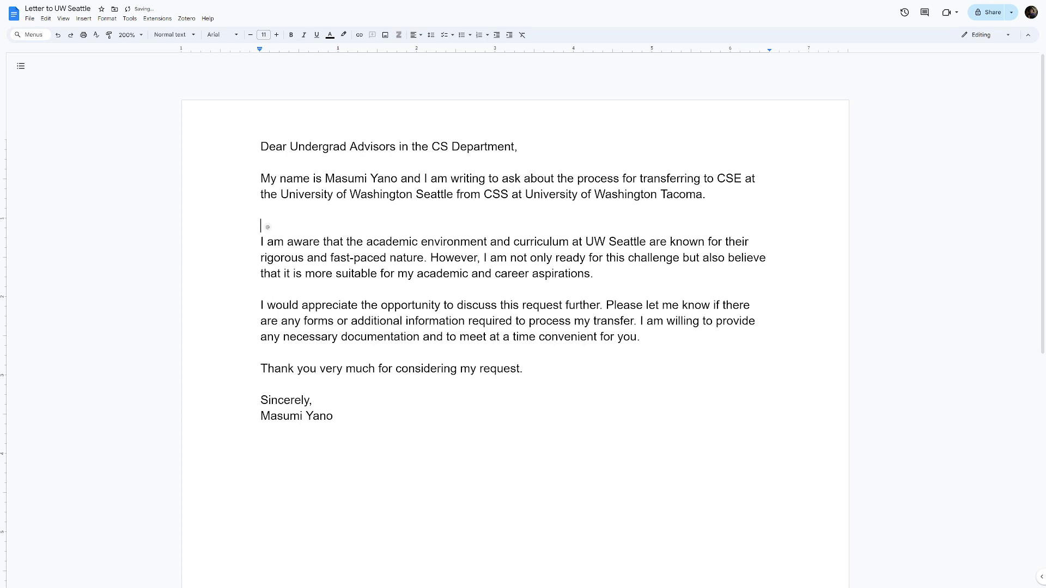
type("eager")
key("Left")
key("Left")
key("Left")
key("Left")
key("Left")
key("Left")
key("Right")
key("Right")
type("I'm")
key("End")
type("to join C")
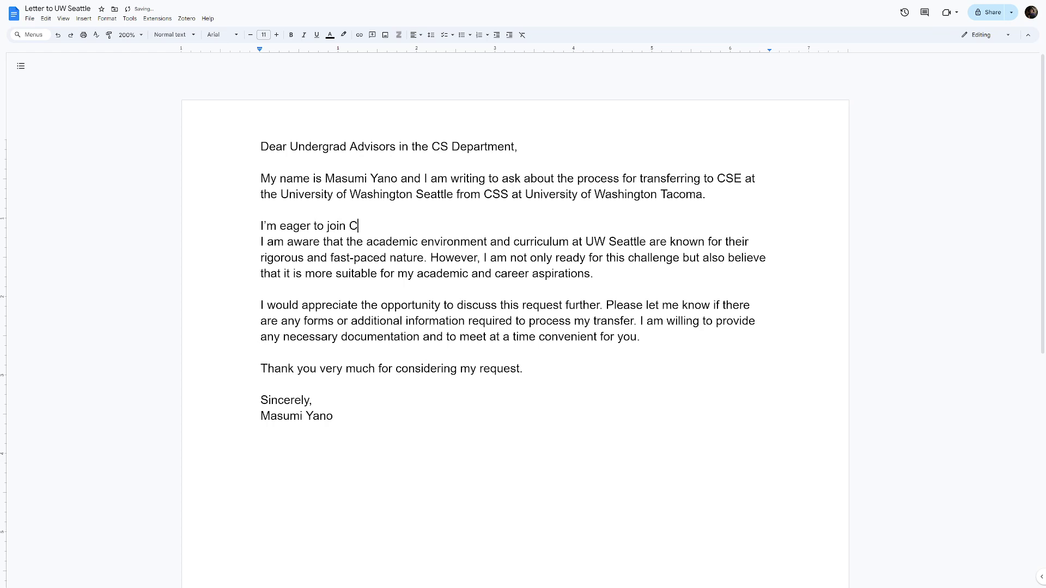
type("SE because")
key("Delete")
type("you")
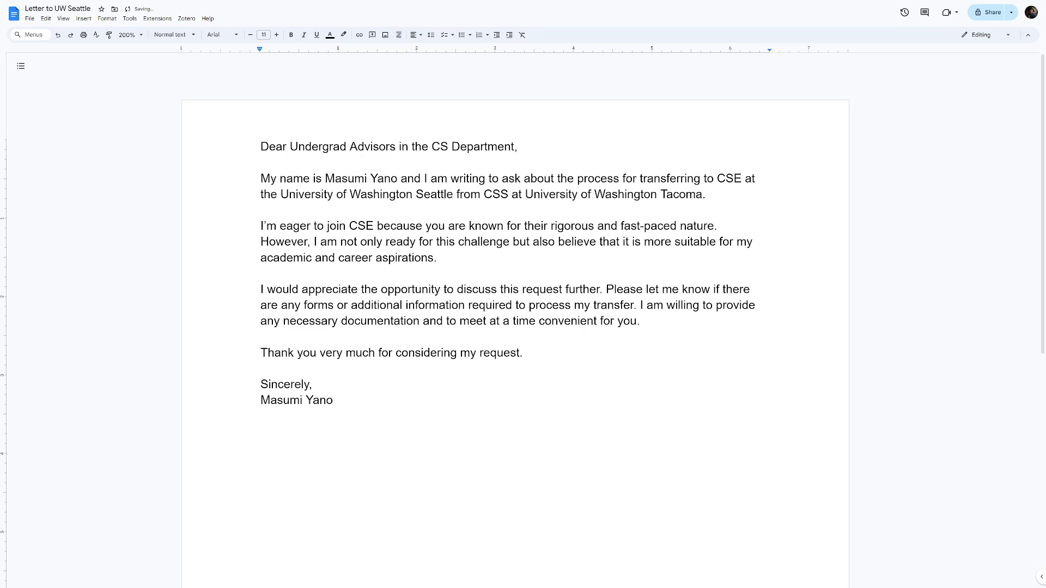
In the second paragraph, change "their" to "your" and "nature" to "curriculum".
left_click(526, 226)
key("ctrl+Delete")
type("your")
left_click(713, 226)
key("ctrl+BackSpace")
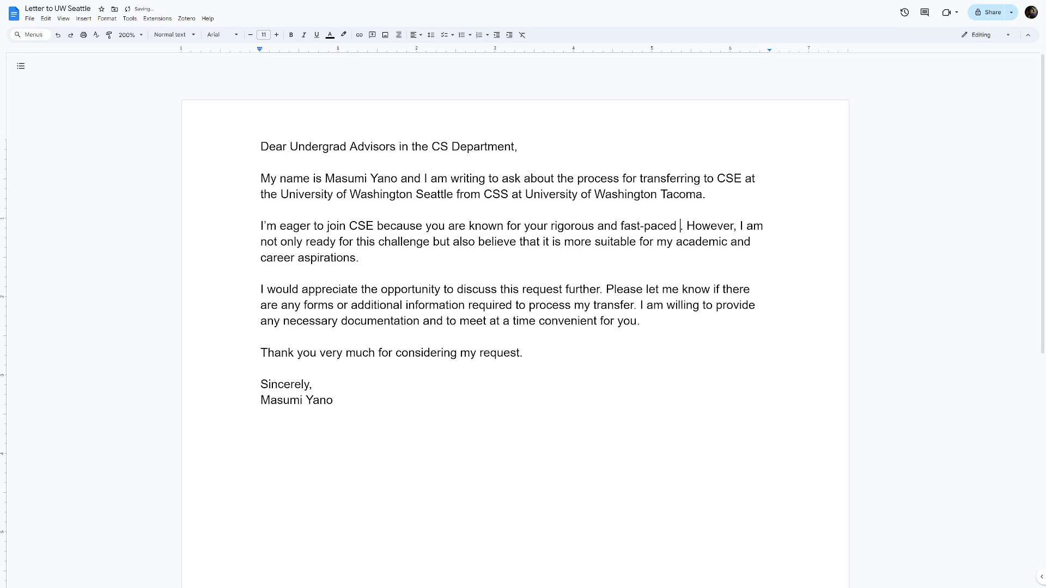
type("curriculum")
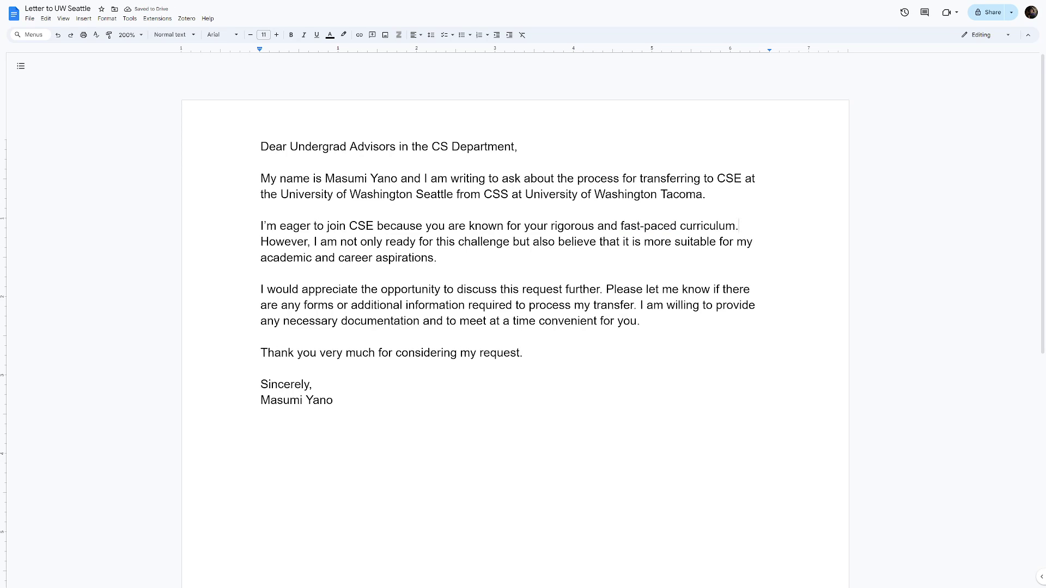
Extend the "I'm eager" sentence with "and I'm attracted to some of your course", and delete the wording after "and".
left_click(261, 242)
type("and I")
type("attracted to so")
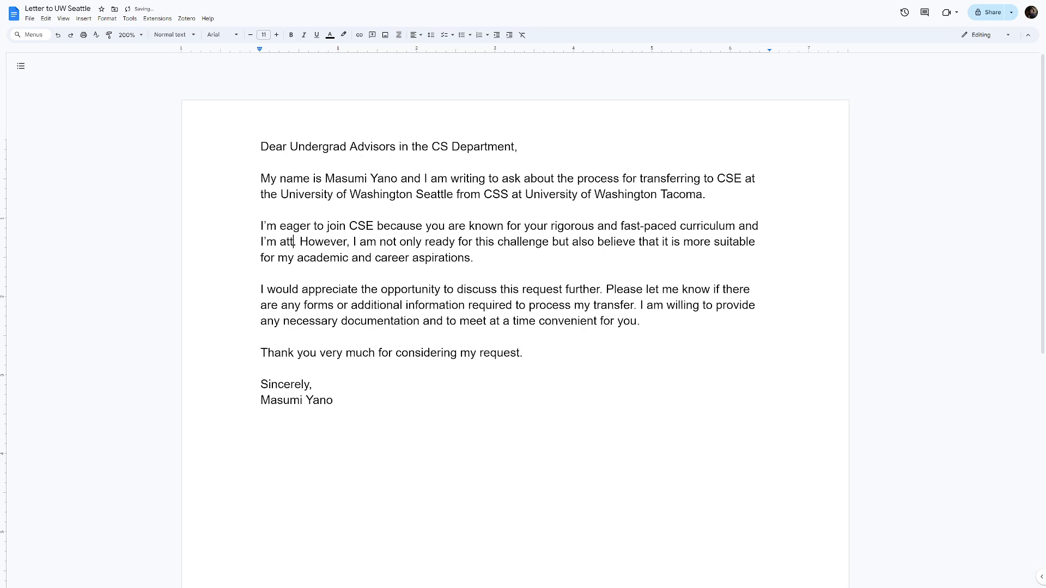
type("me of your ")
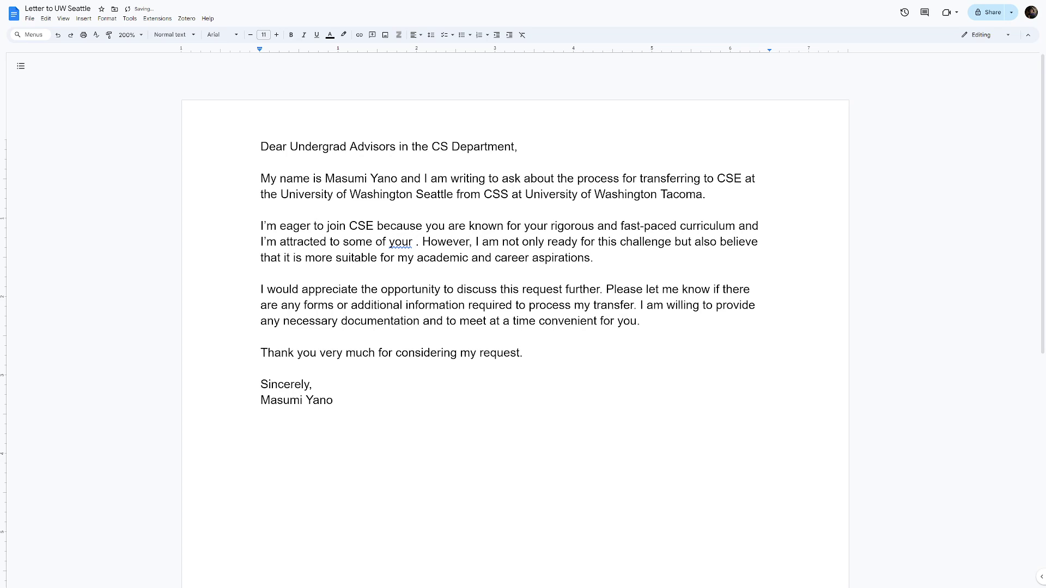
type("course")
key("BackSpace")
key("BackSpace")
key("BackSpace")
key("BackSpace")
key("BackSpace")
key("BackSpace")
key("BackSpace")
key("BackSpace")
key("BackSpace")
key("BackSpace")
key("BackSpace")
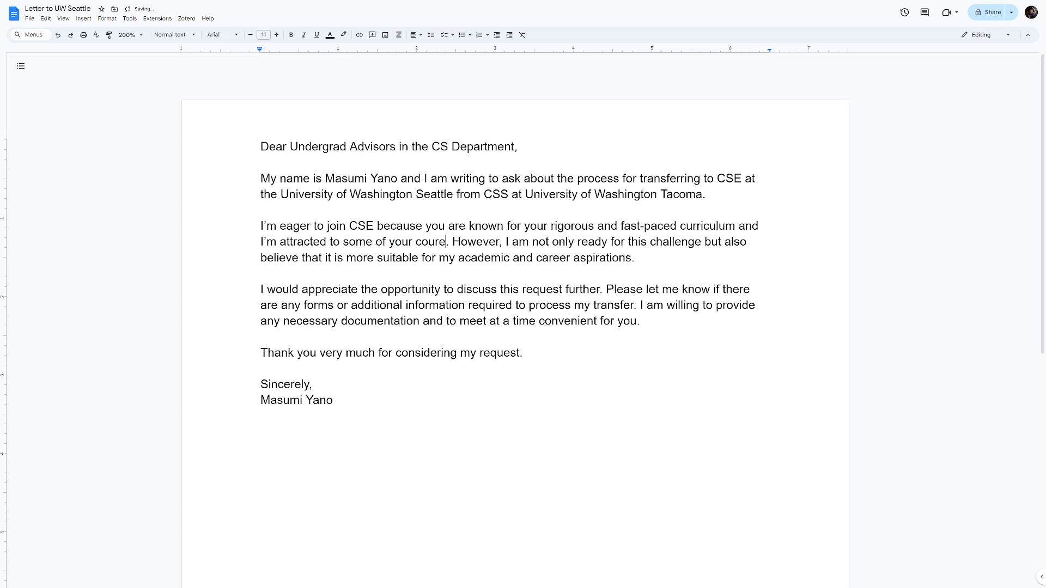
key("BackSpace")
key("BackSpace")
key("BackSpace")
key("BackSpace")
key("BackSpace")
key("BackSpace")
key("BackSpace")
key("BackSpace")
key("BackSpace")
key("BackSpace")
key("BackSpace")
key("BackSpace")
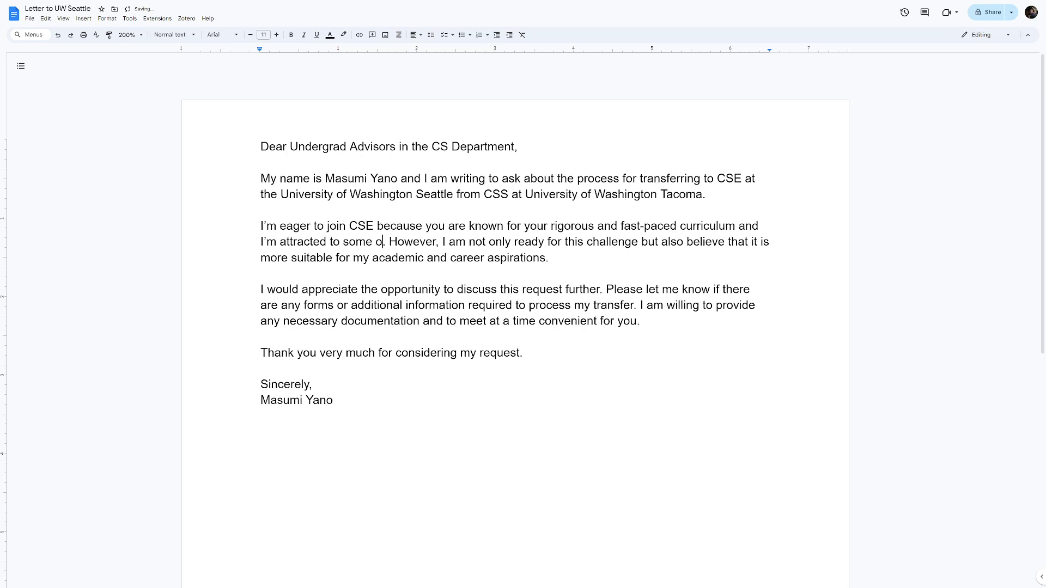
key("BackSpace")
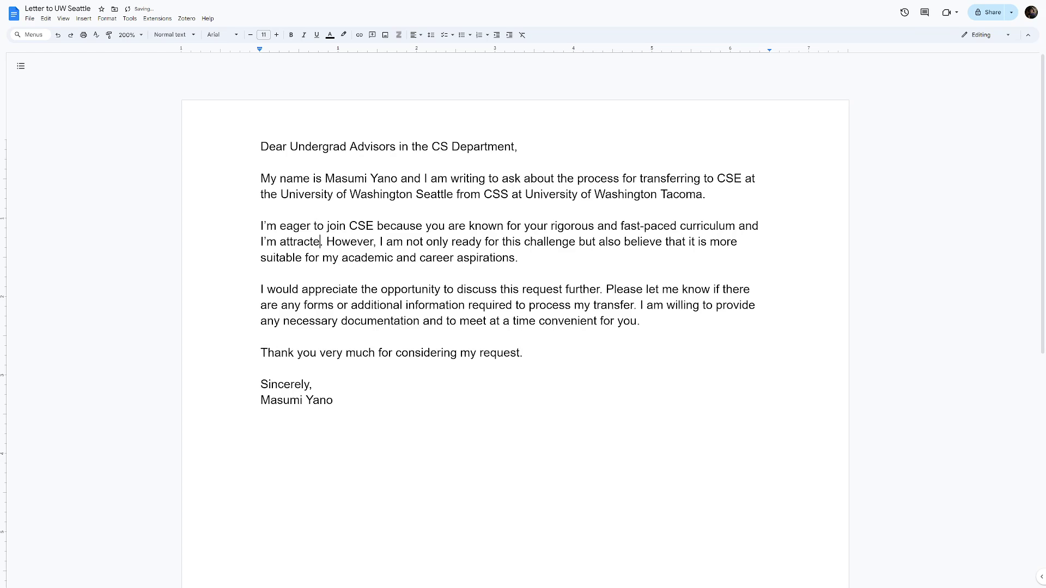
key("BackSpace")
key("BackSpace")
key("BackSpace")
key("BackSpace")
key("BackSpace")
key("BackSpace")
key("BackSpace")
key("BackSpace")
key("BackSpace")
key("BackSpace")
key("BackSpace")
key("BackSpace")
Complete the second paragraph's first sentence with "your curriculum offers more opportunities for my career path".
type("your curriculum ")
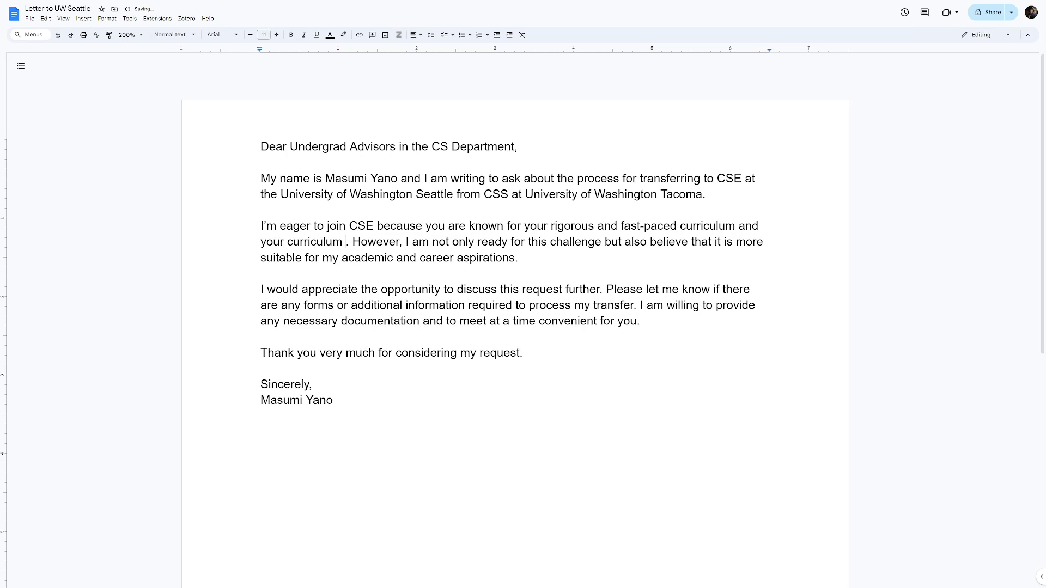
type("offers")
type(" more oppp")
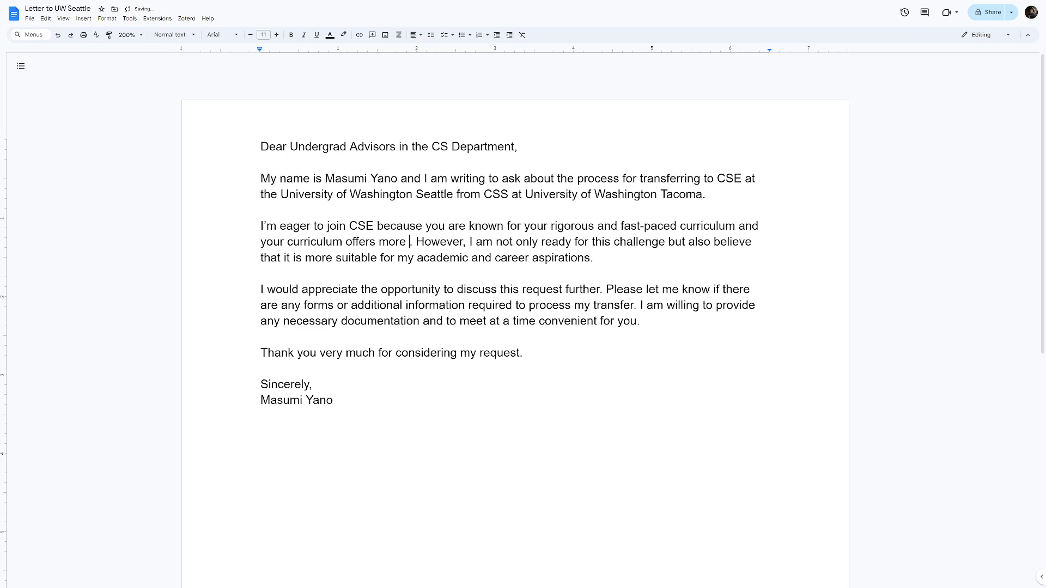
key("BackSpace")
type("o")
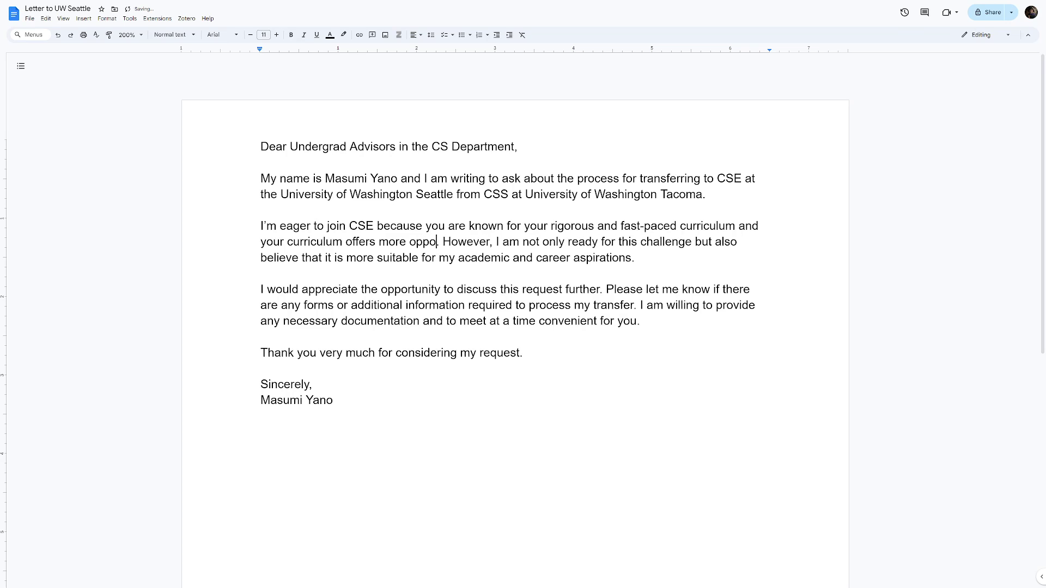
type("rtunities for my ")
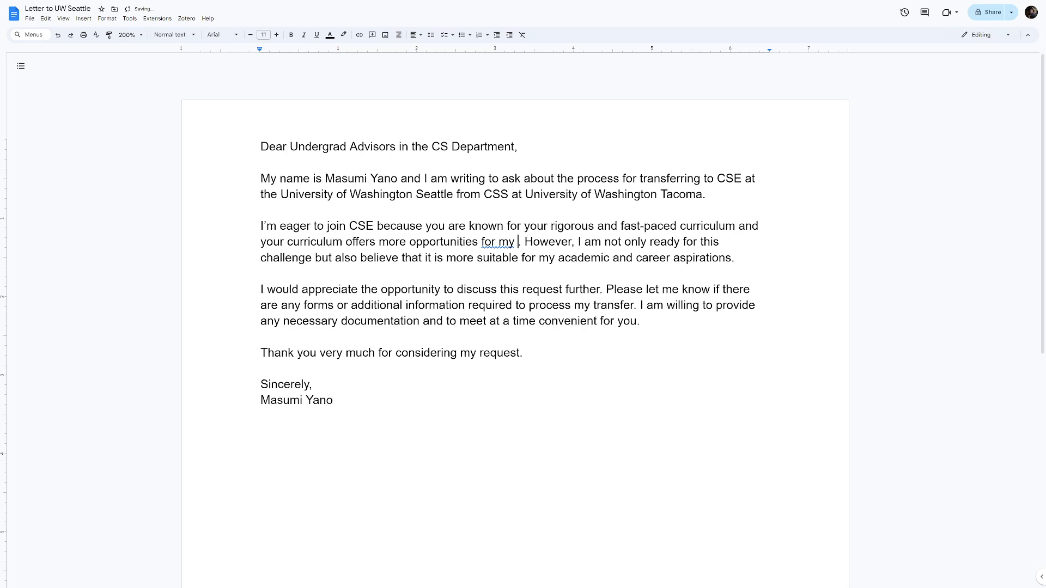
type("car")
key("BackSpace")
key("BackSpace")
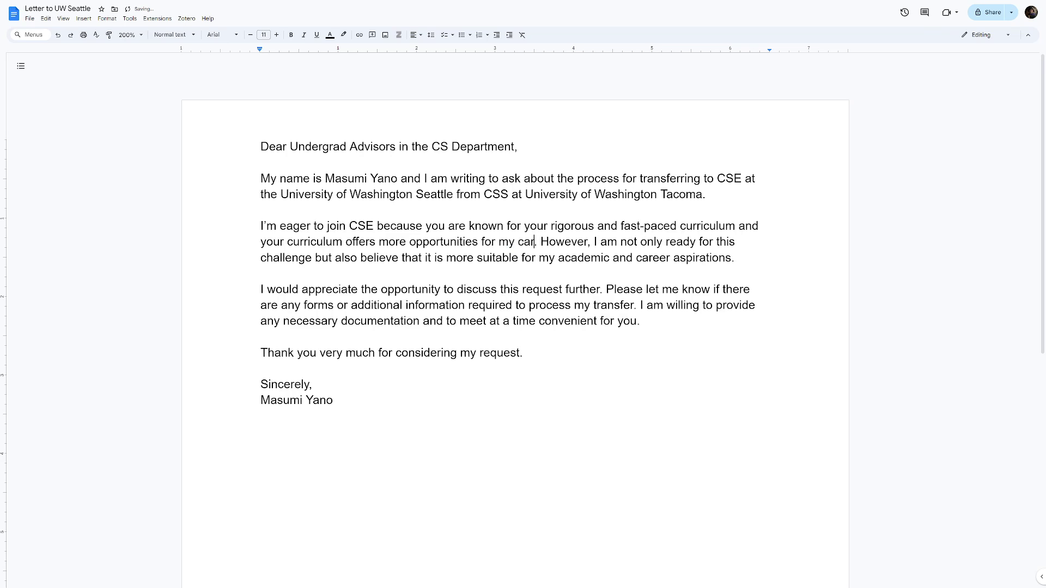
type("areer path")
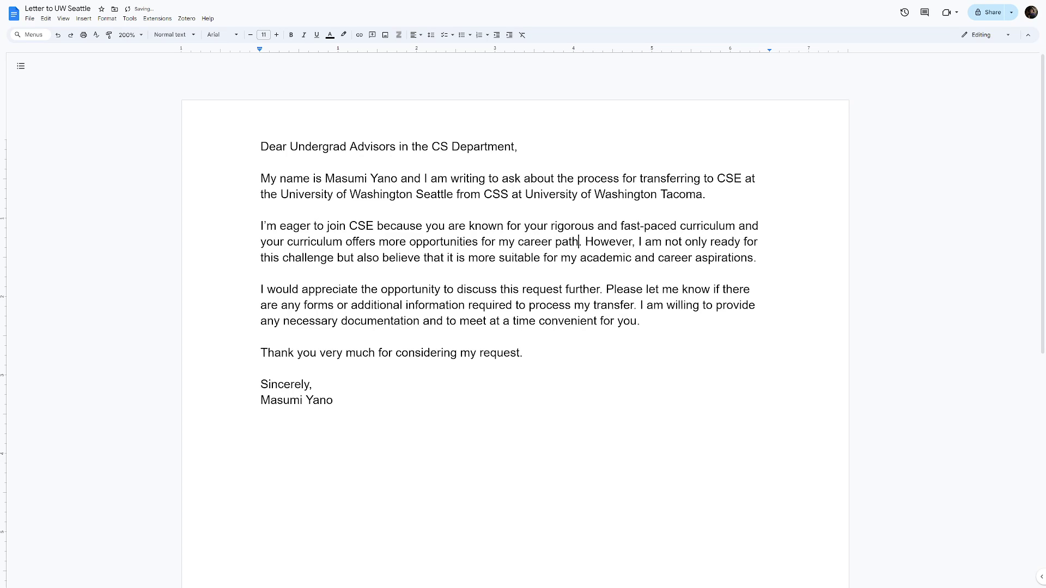
Delete the "However, I am not only ready for this challenge" sentence, keeping a blank line before the following paragraph.
left_click(581, 241)
key("ctrl+shift+Down")
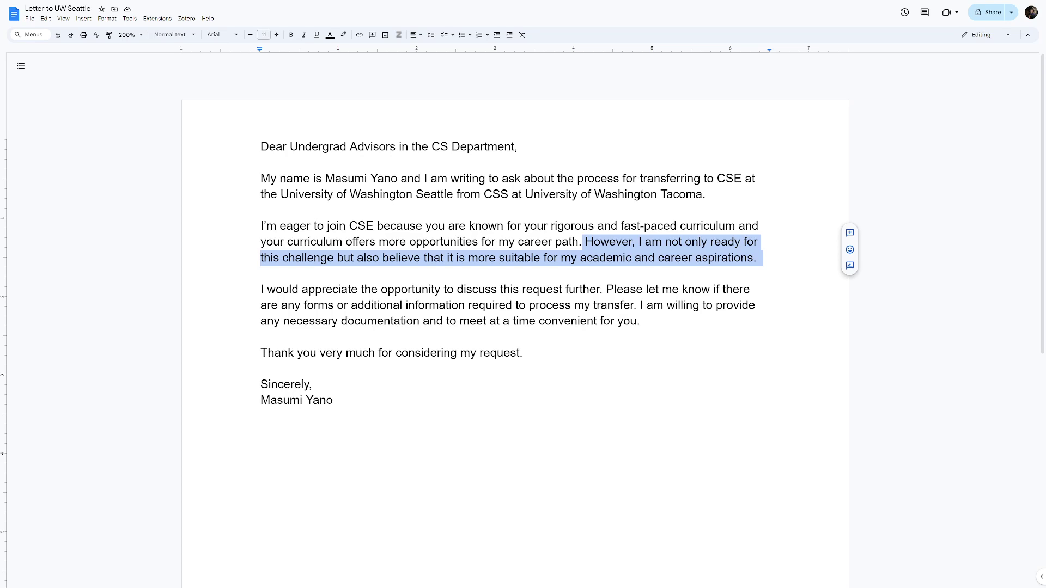
key("BackSpace")
key("Return")
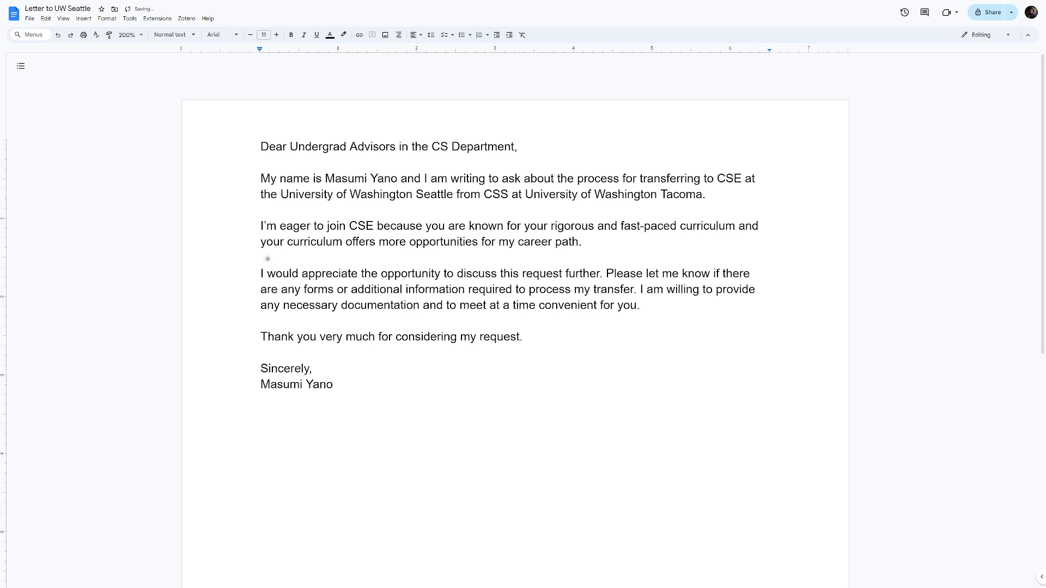
Replace the "I would appreciate the opportunity" paragraph with "Please let me know if you need anything else from me.".
left_click(261, 273)
key("shift+Down")
key("shift+Down")
key("shift+Down")
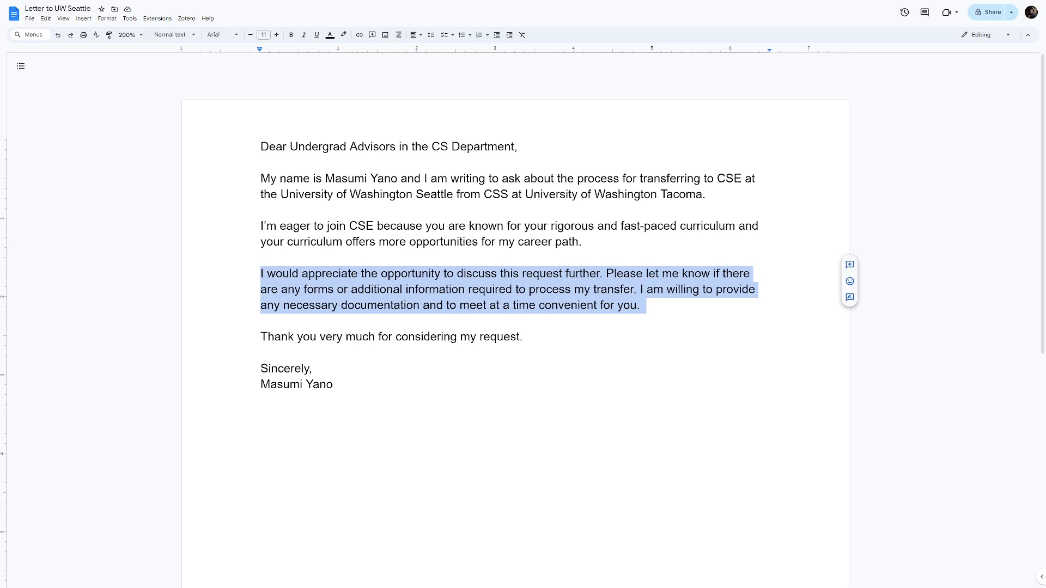
type("Please let me know if you need anything else from me.")
key("ctrl+Home")
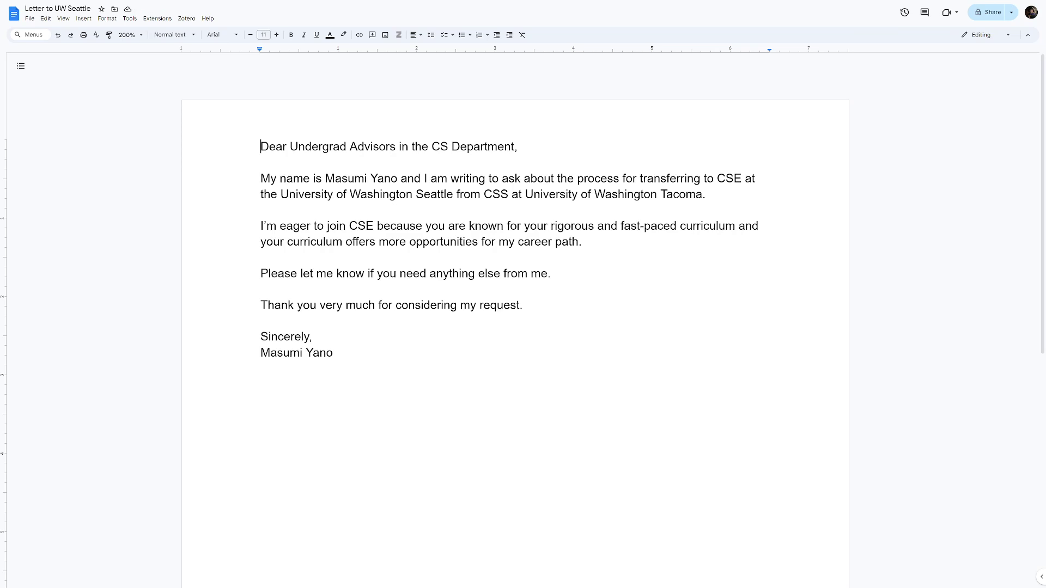